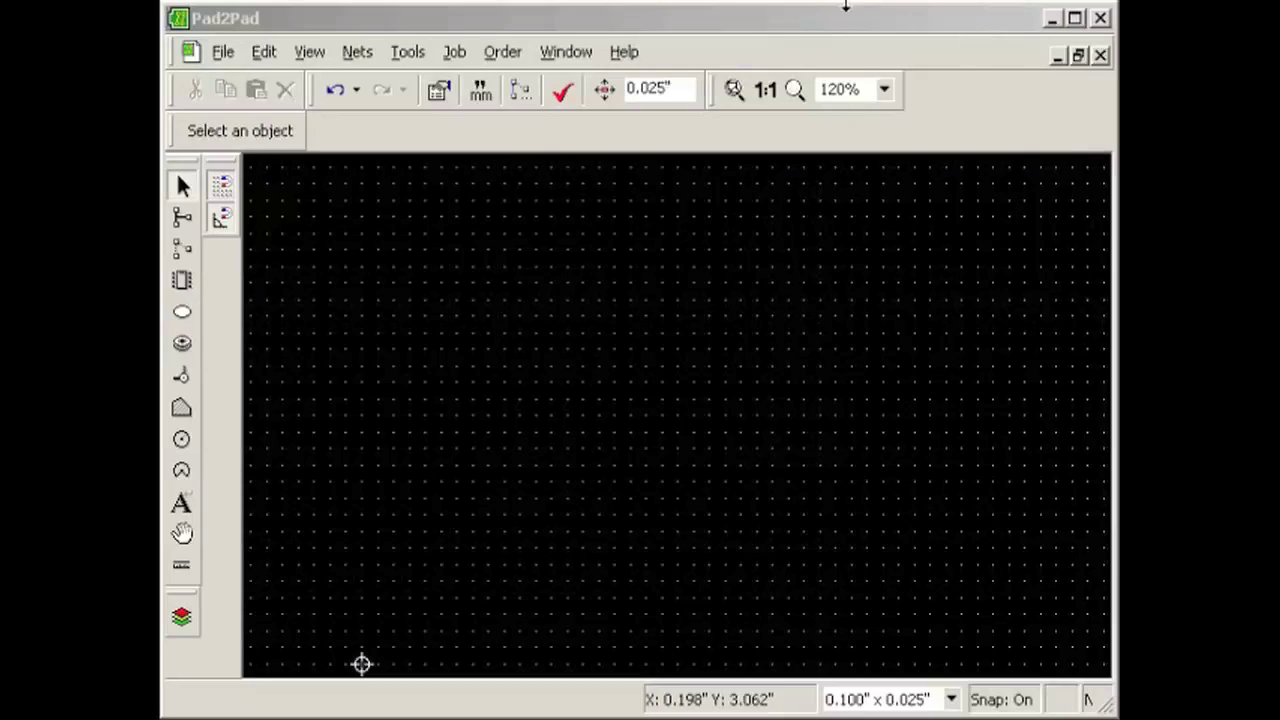
Step: Create a new 2-layer 4.000 × 3.000 in board design with board function 'Demo'
left_click(601, 12)
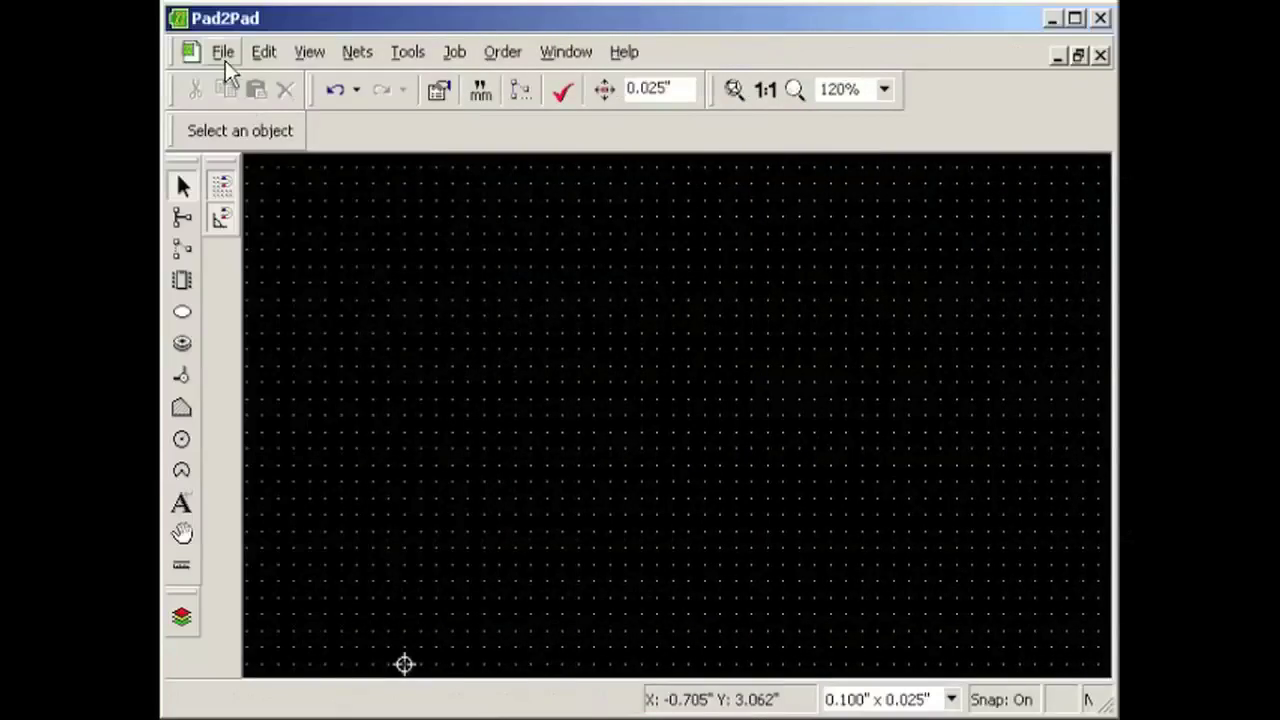
left_click(222, 52)
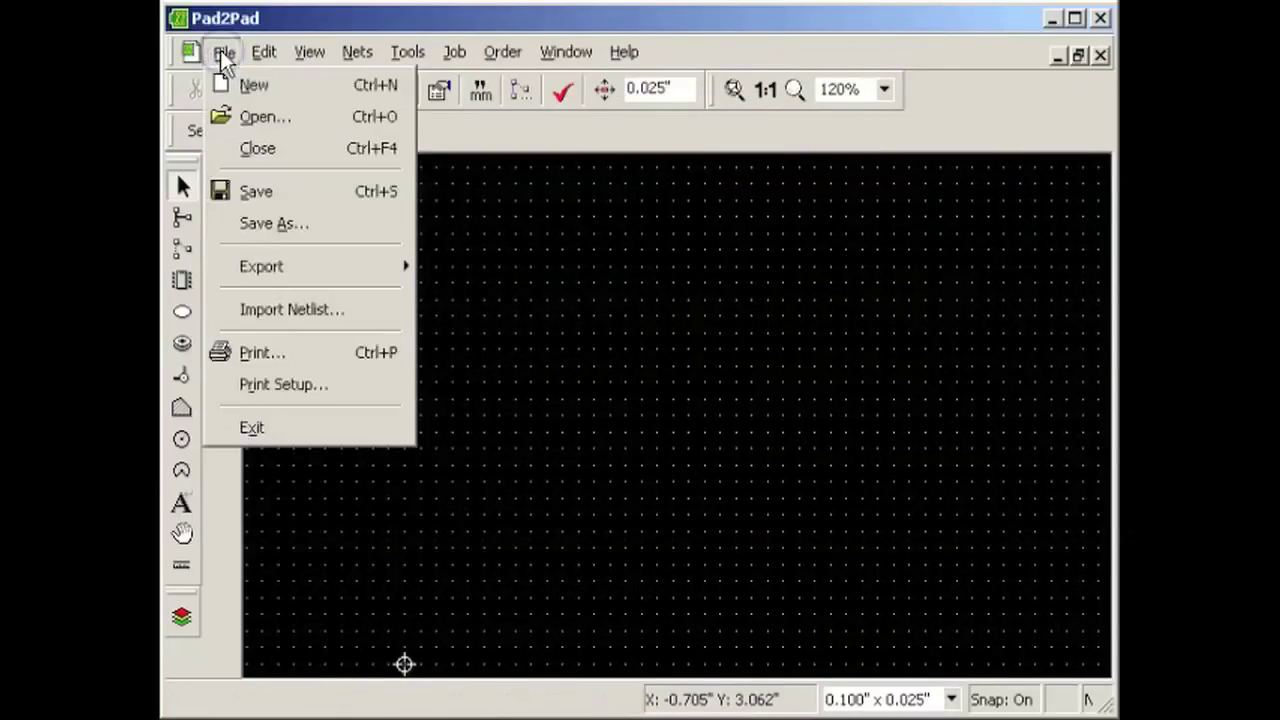
left_click(264, 88)
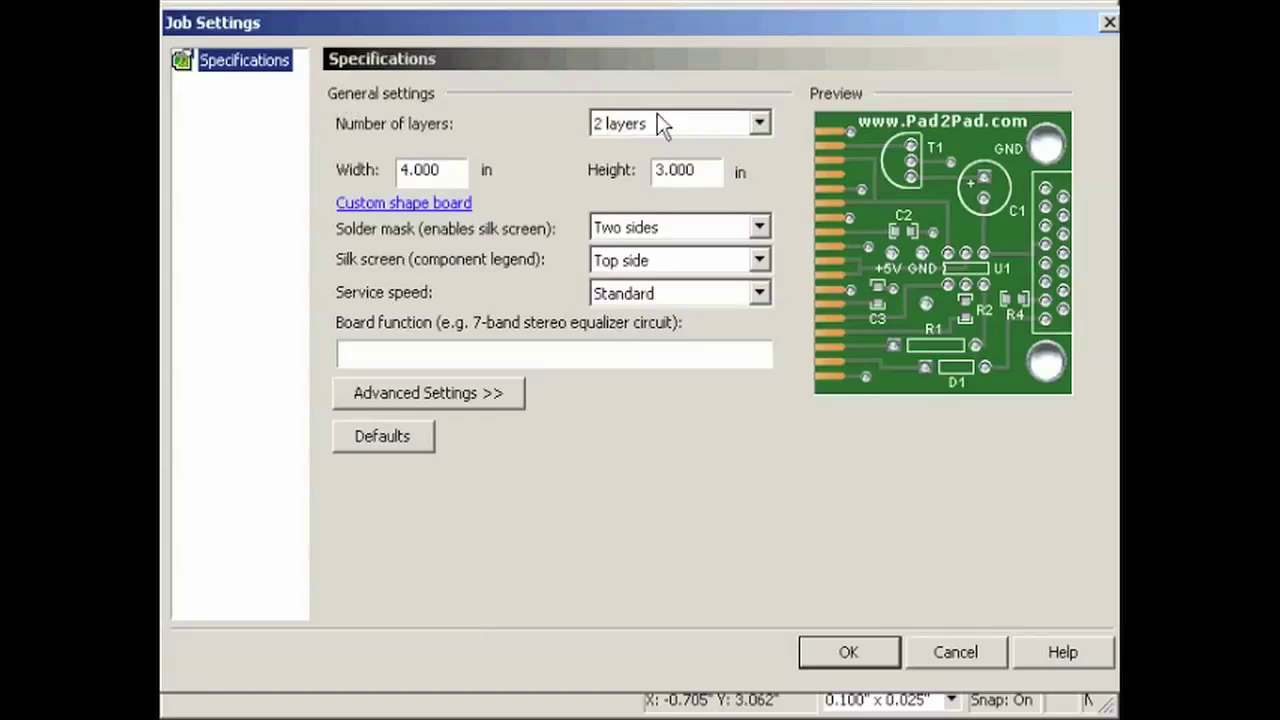
left_click(453, 171)
left_click(695, 170)
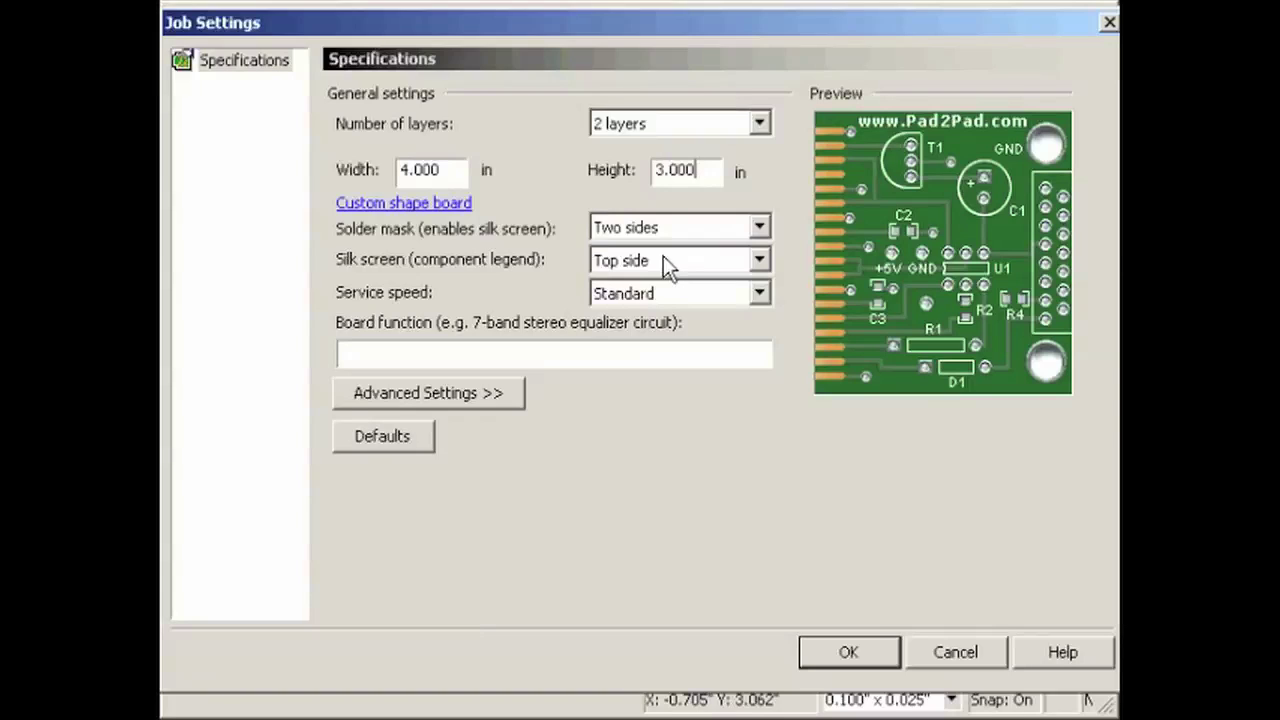
left_click(489, 352)
type("Demo")
left_click(845, 655)
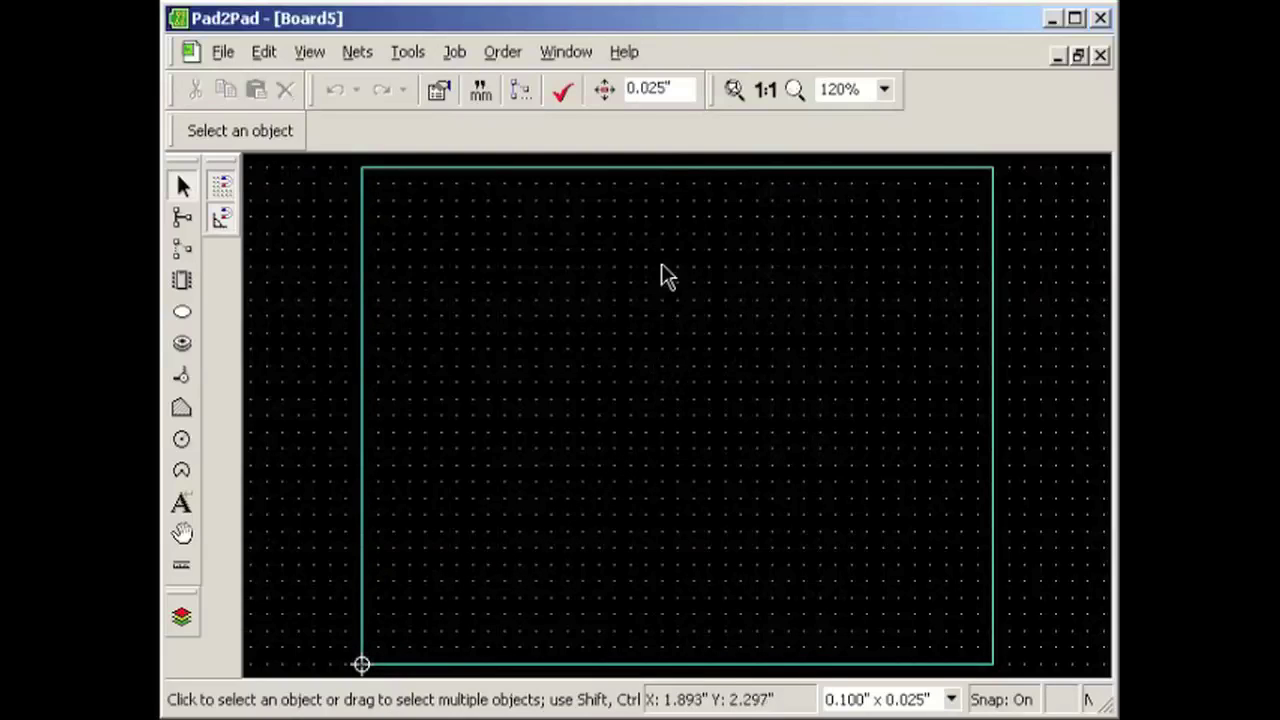
Step: Pull the board's top and right edges in to about 2.225 × 1.175 in, and fit the view
left_click(663, 168)
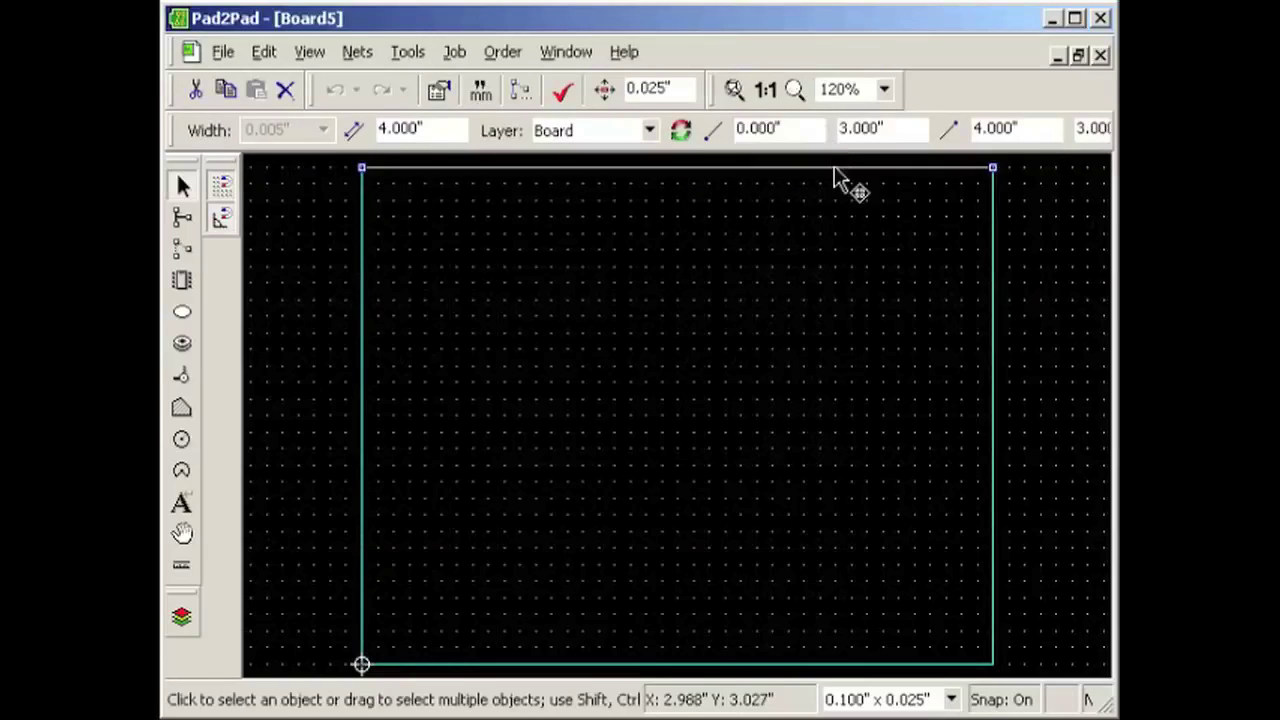
left_click_drag(656, 170, 664, 467)
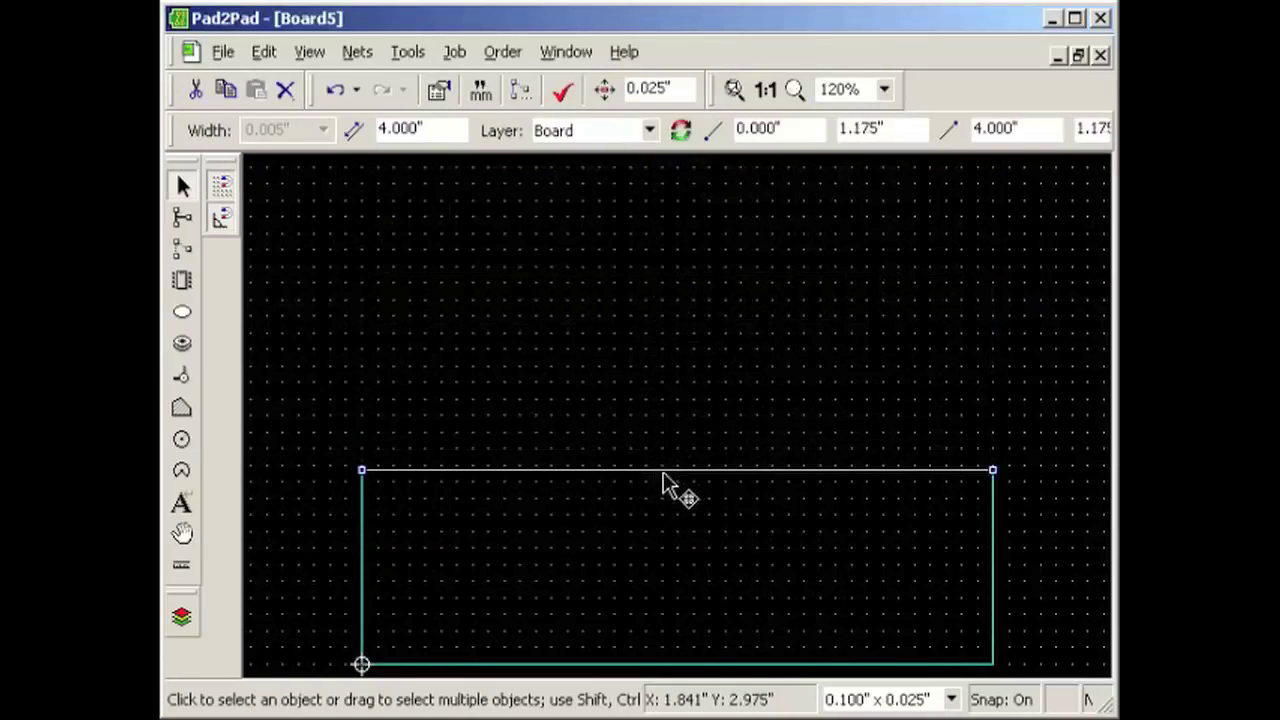
left_click(994, 546)
left_click_drag(995, 545, 716, 554)
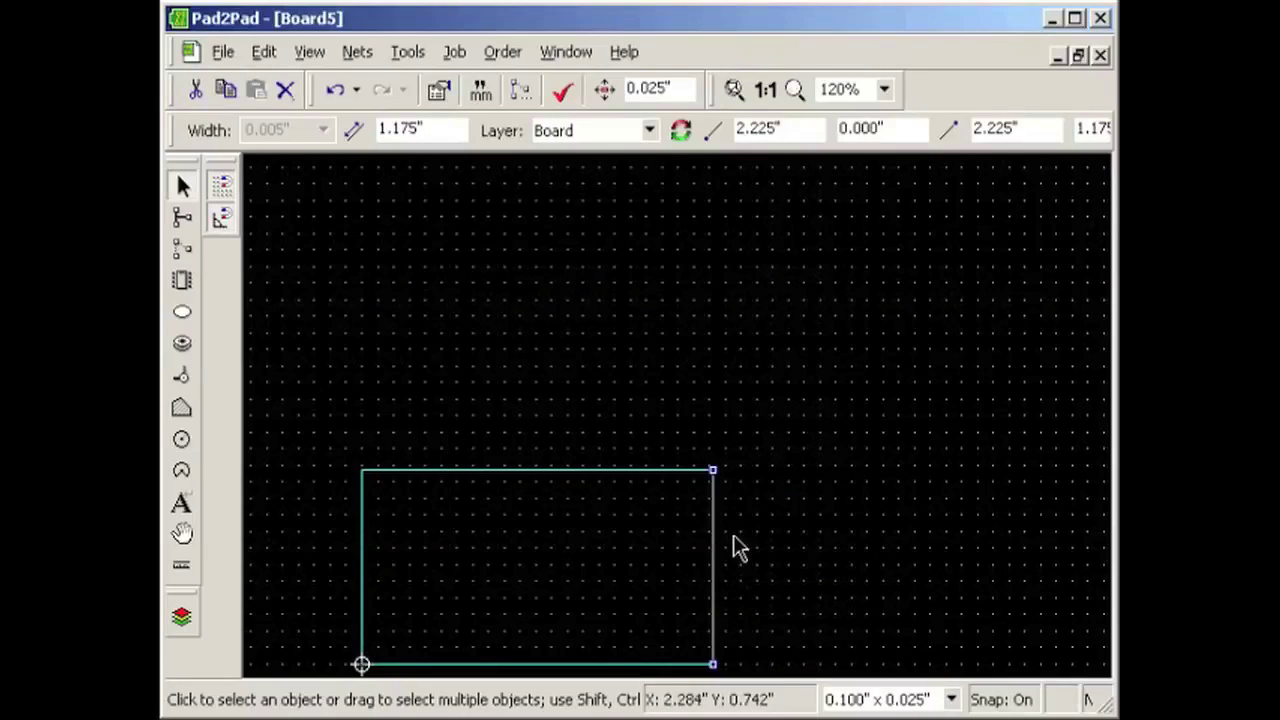
left_click(735, 91)
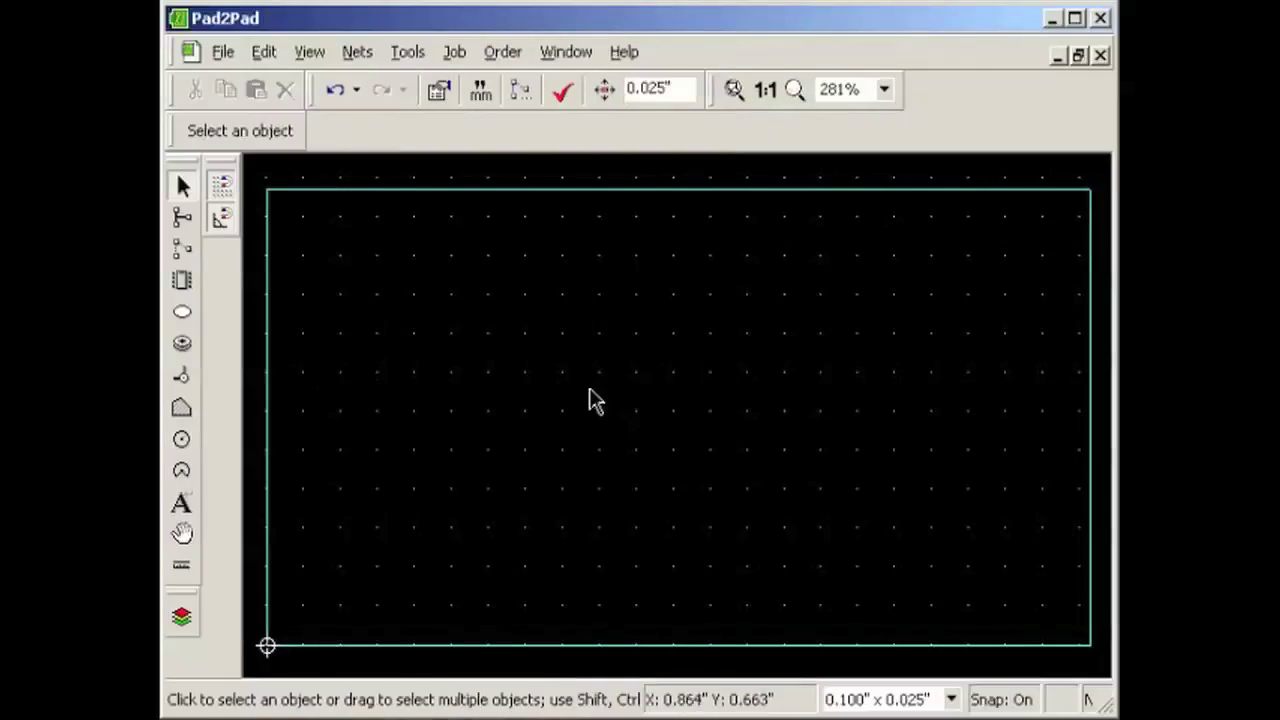
Step: Place a PTH DIP16 footprint with 0.30" row spacing as U1 near the board's upper left
left_click(179, 277)
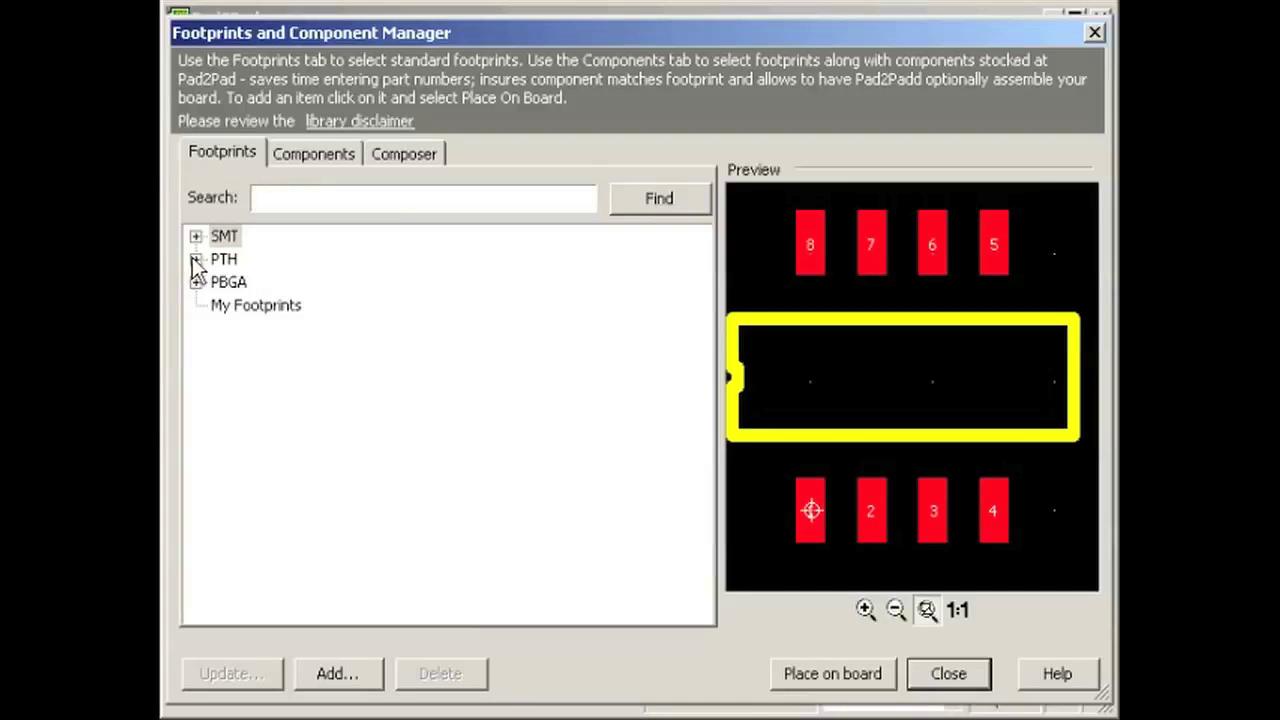
left_click(196, 260)
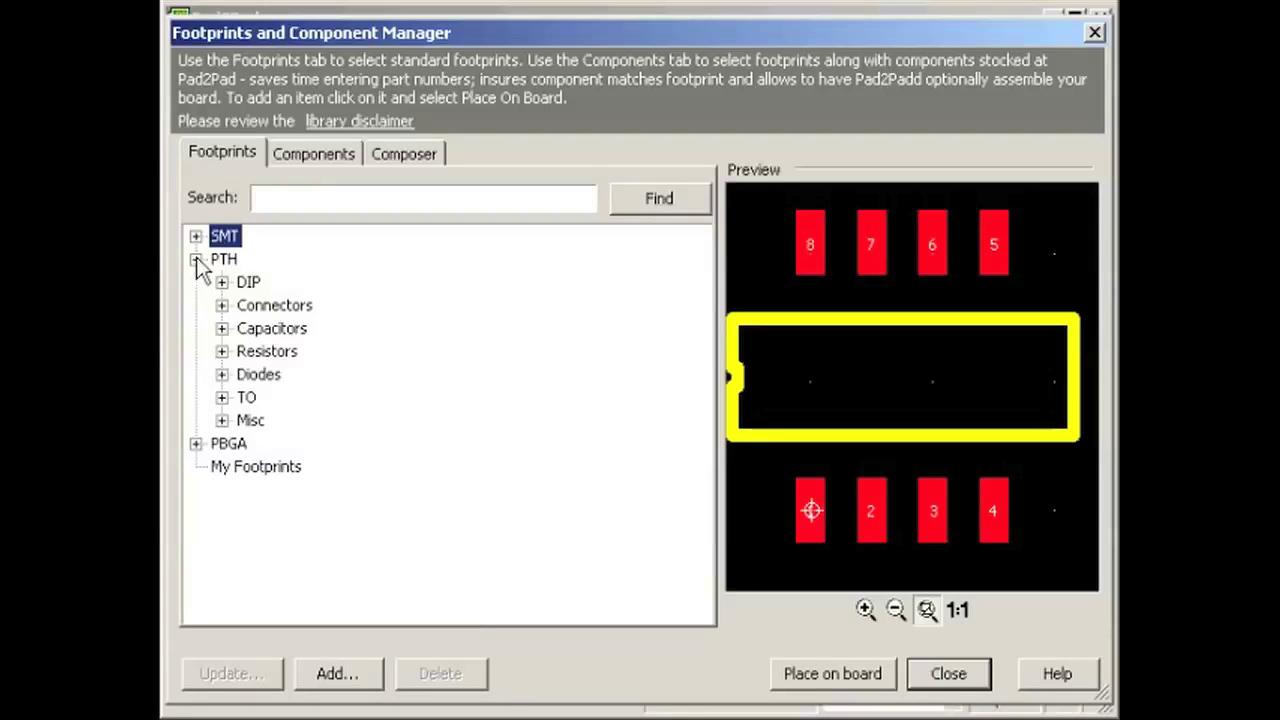
left_click(221, 283)
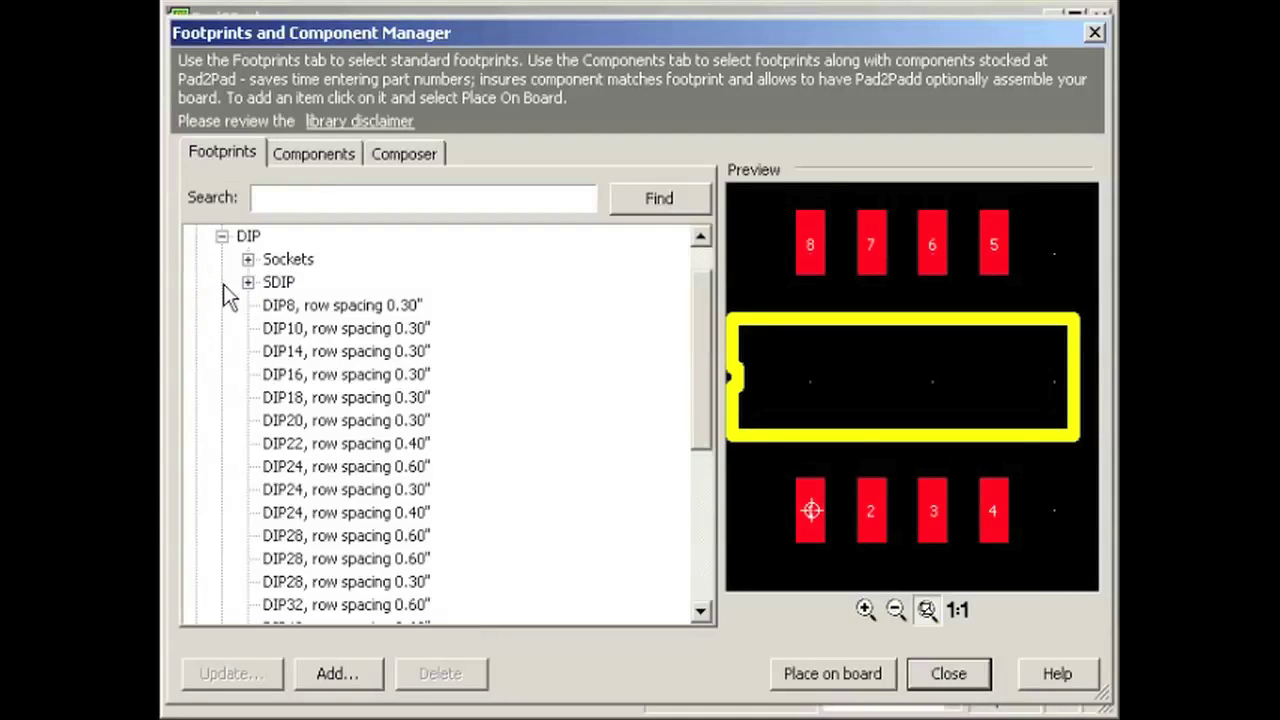
left_click(358, 374)
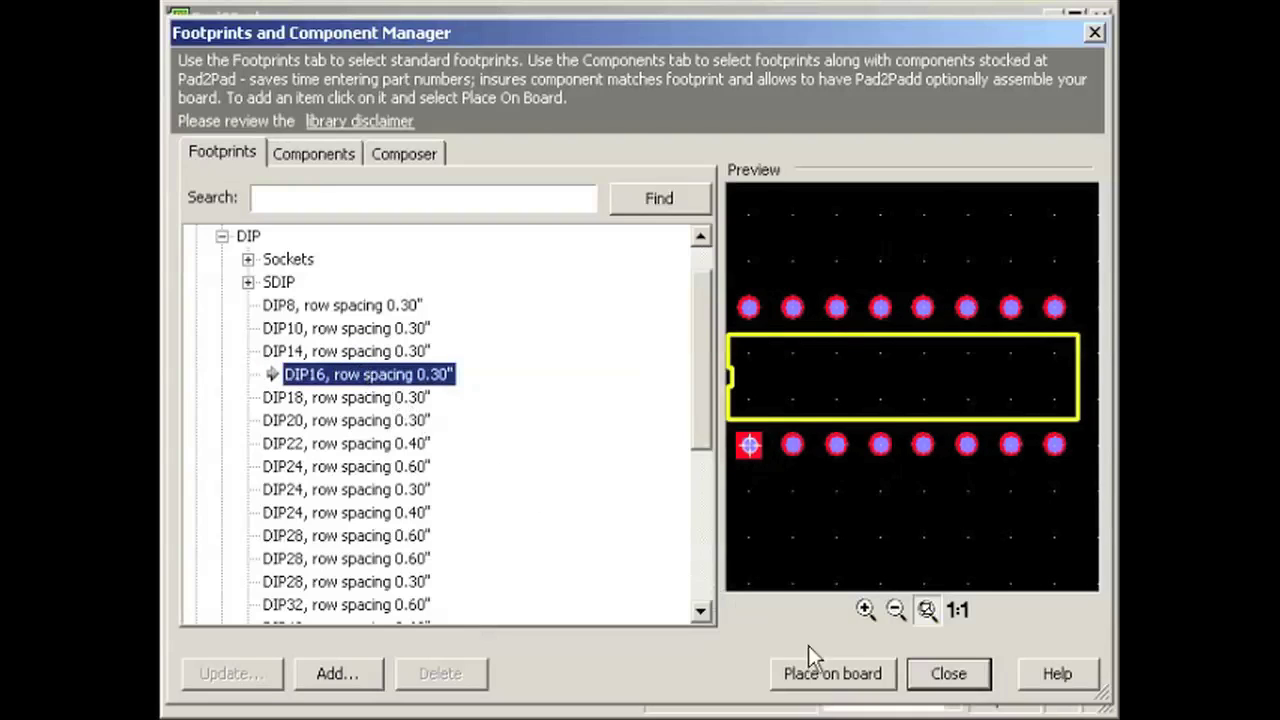
left_click(843, 663)
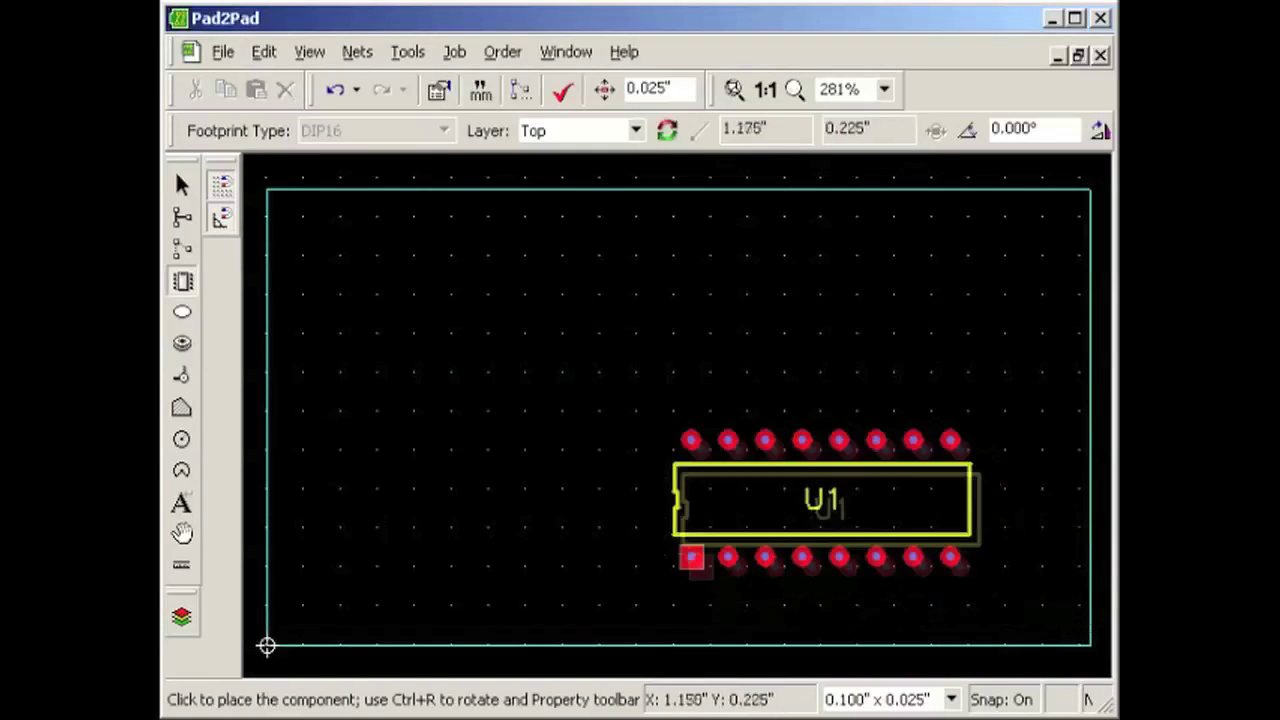
left_click(340, 372)
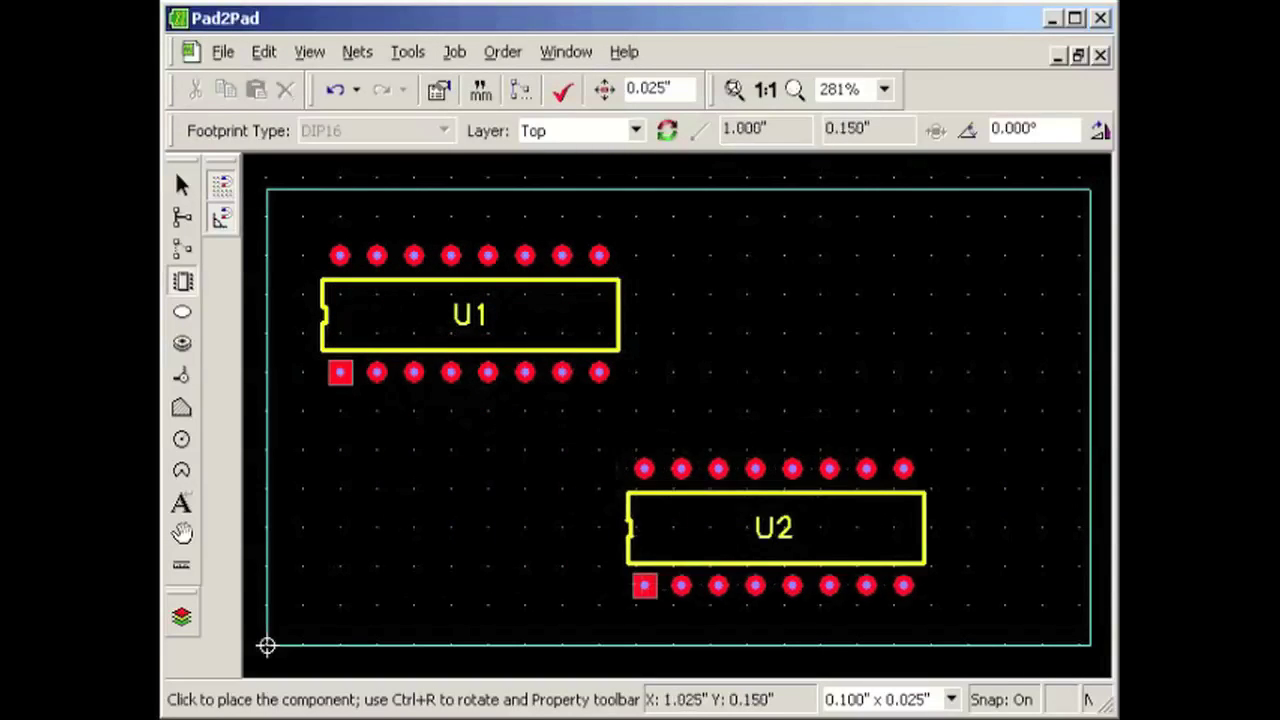
key("Escape")
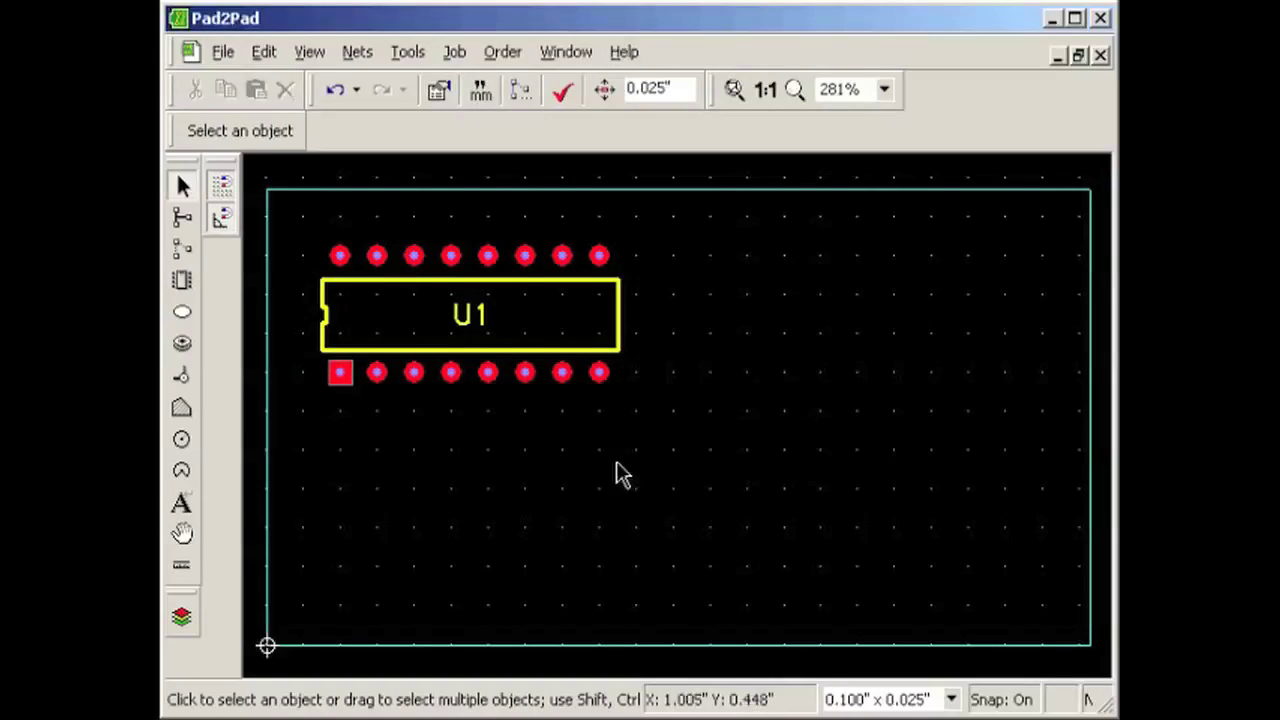
Step: Place a 6-pin 0.1" pitch (PCB) header footprint as X1 at the board's upper right
left_click(182, 284)
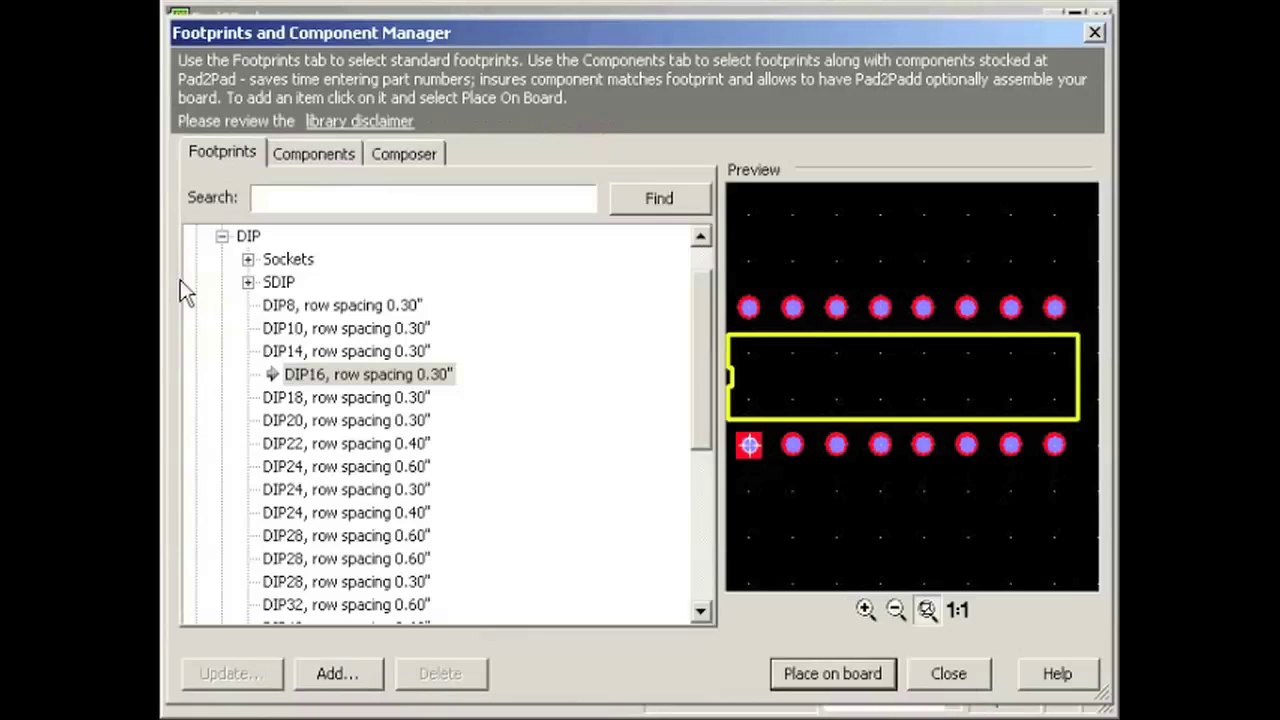
left_click(221, 237)
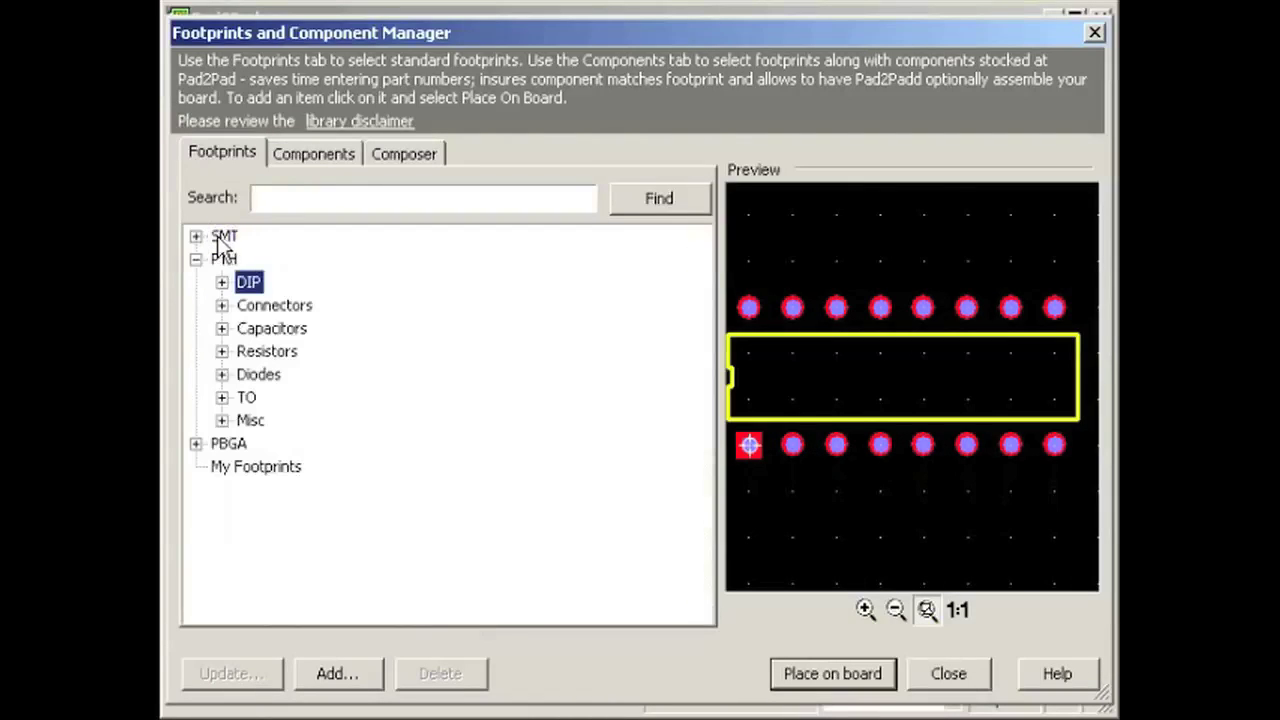
left_click(221, 305)
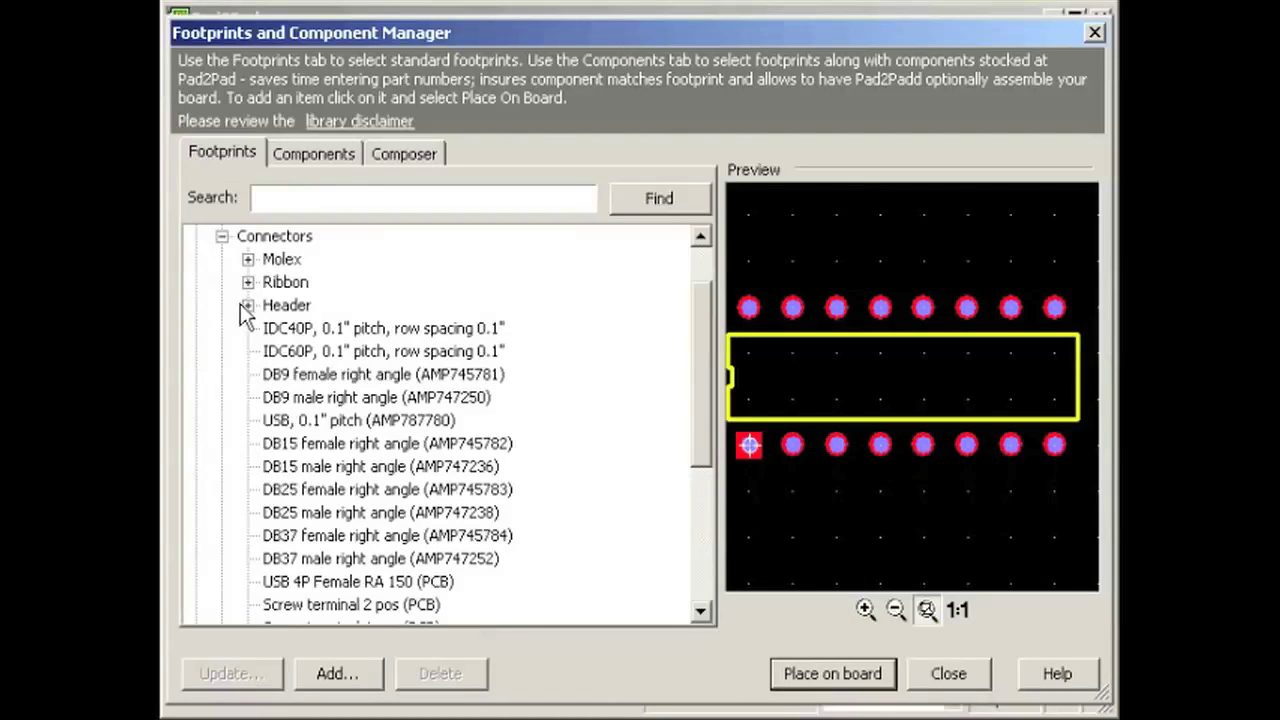
left_click(248, 305)
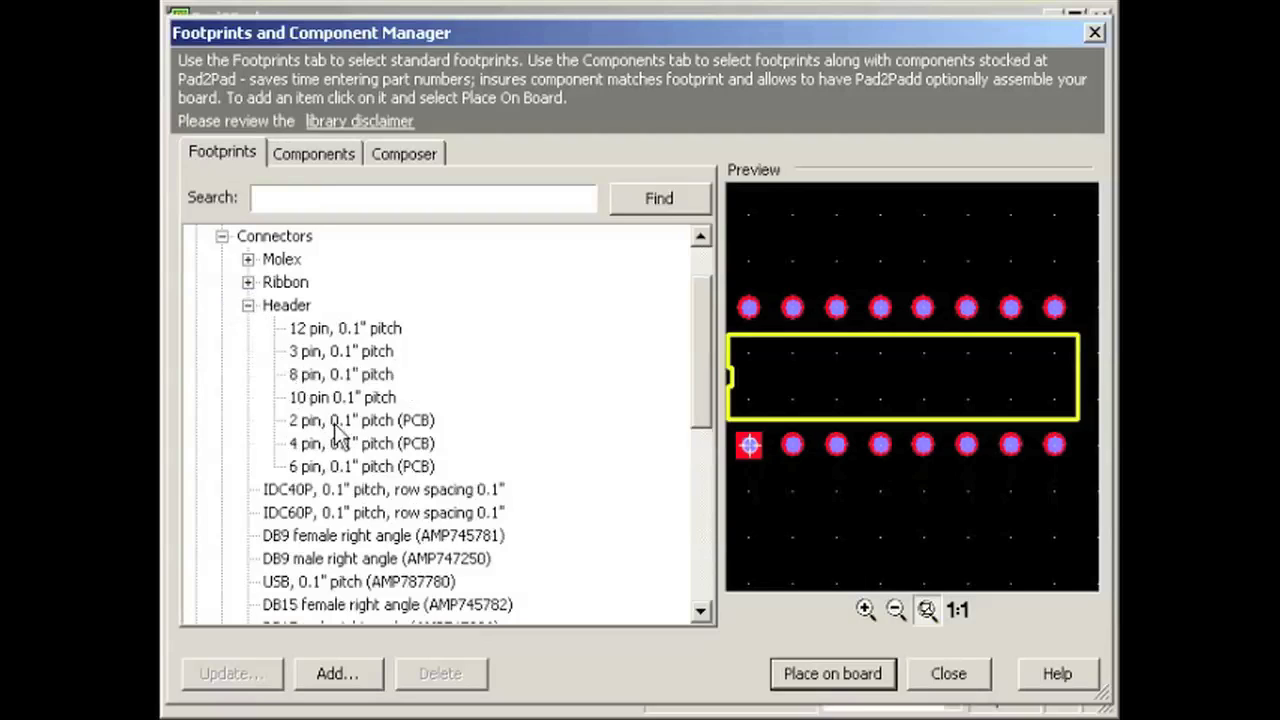
left_click(372, 467)
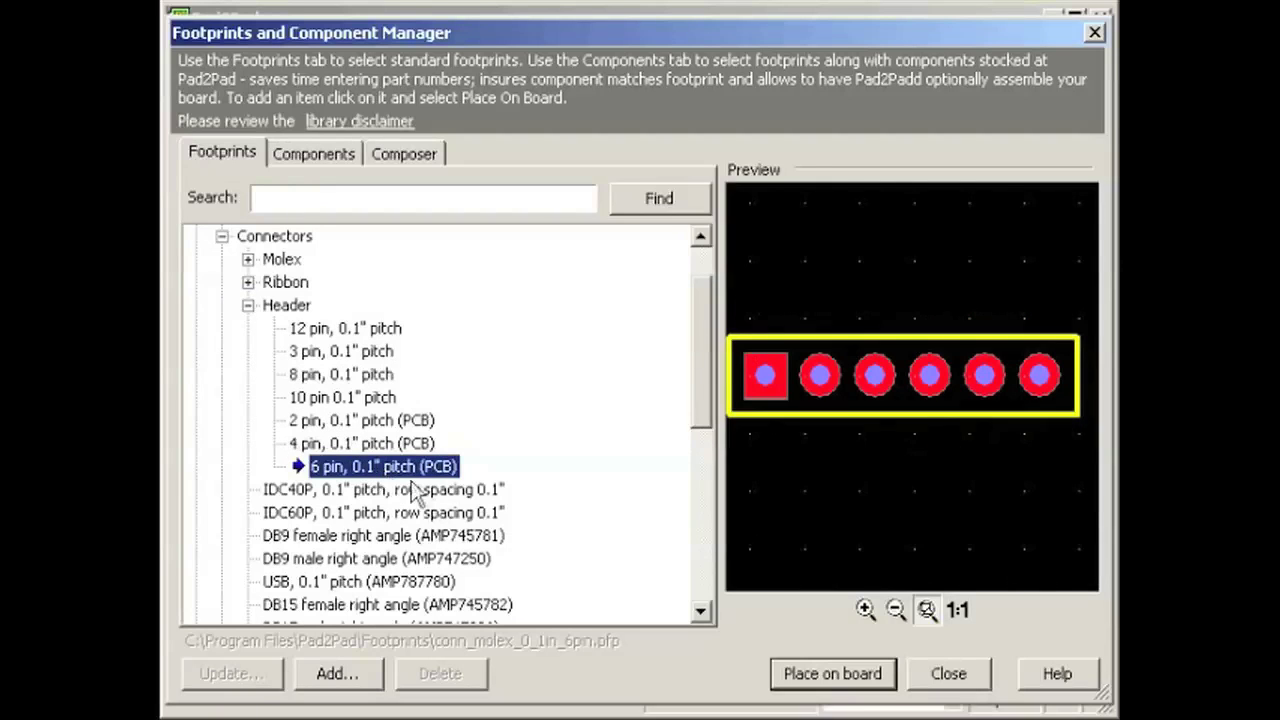
left_click(796, 668)
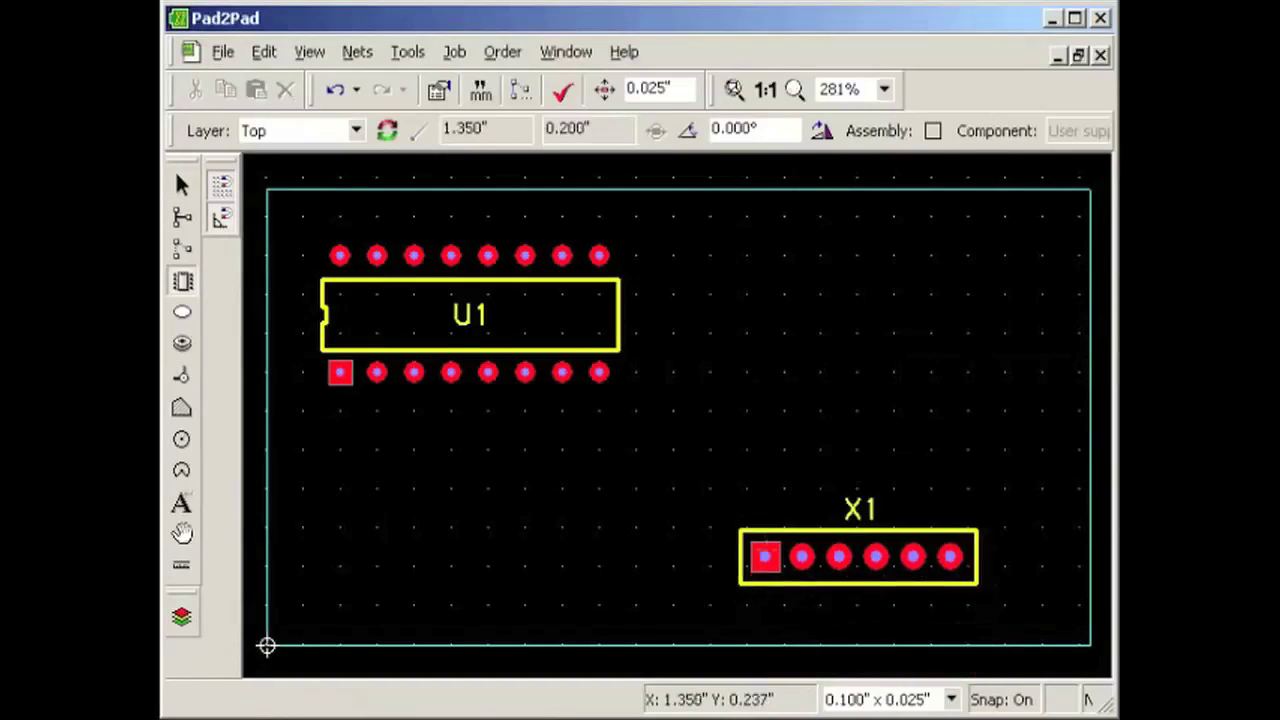
left_click(757, 300)
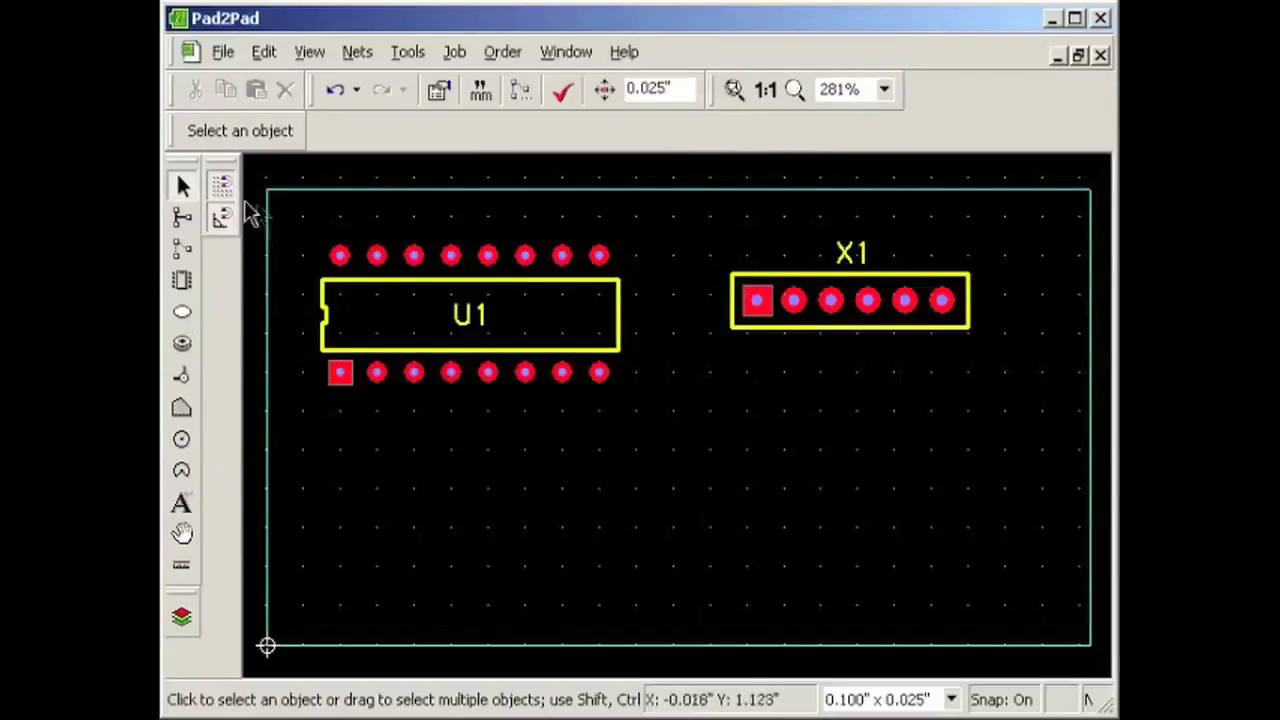
Step: Select the Trace tool with 0.020" width and Snap to Angle enabled
left_click(183, 217)
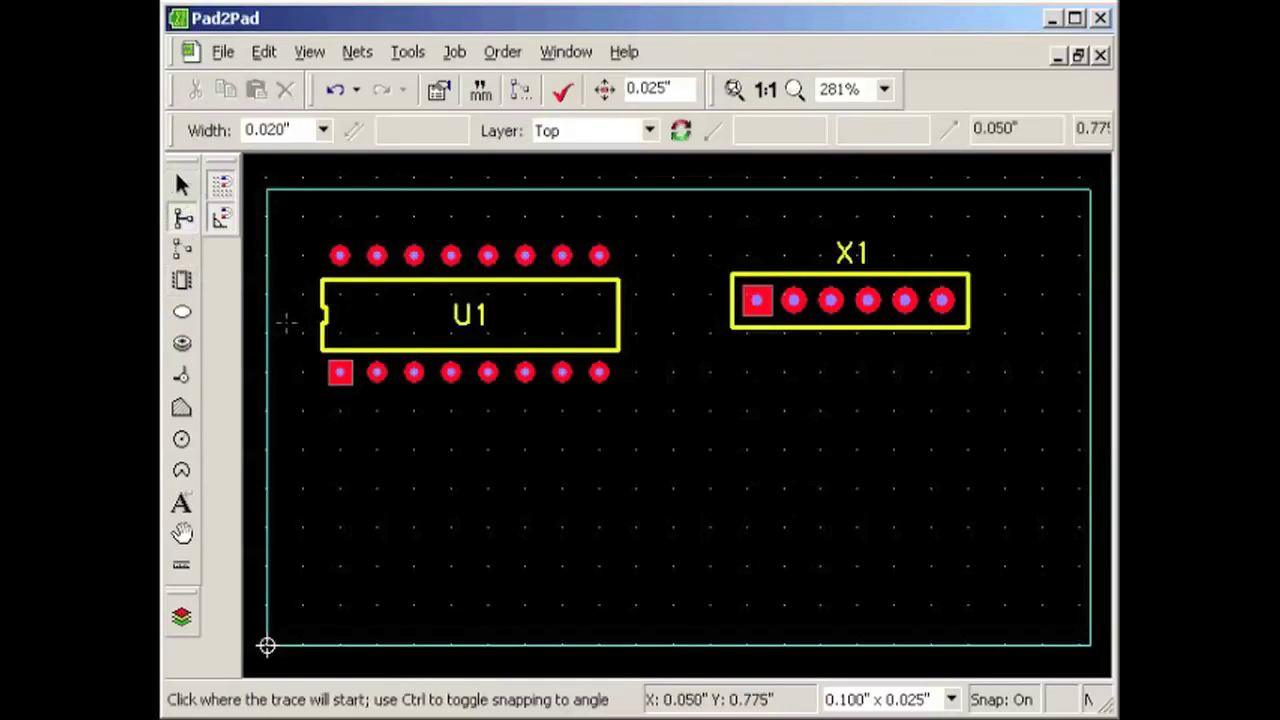
left_click(322, 131)
left_click(320, 131)
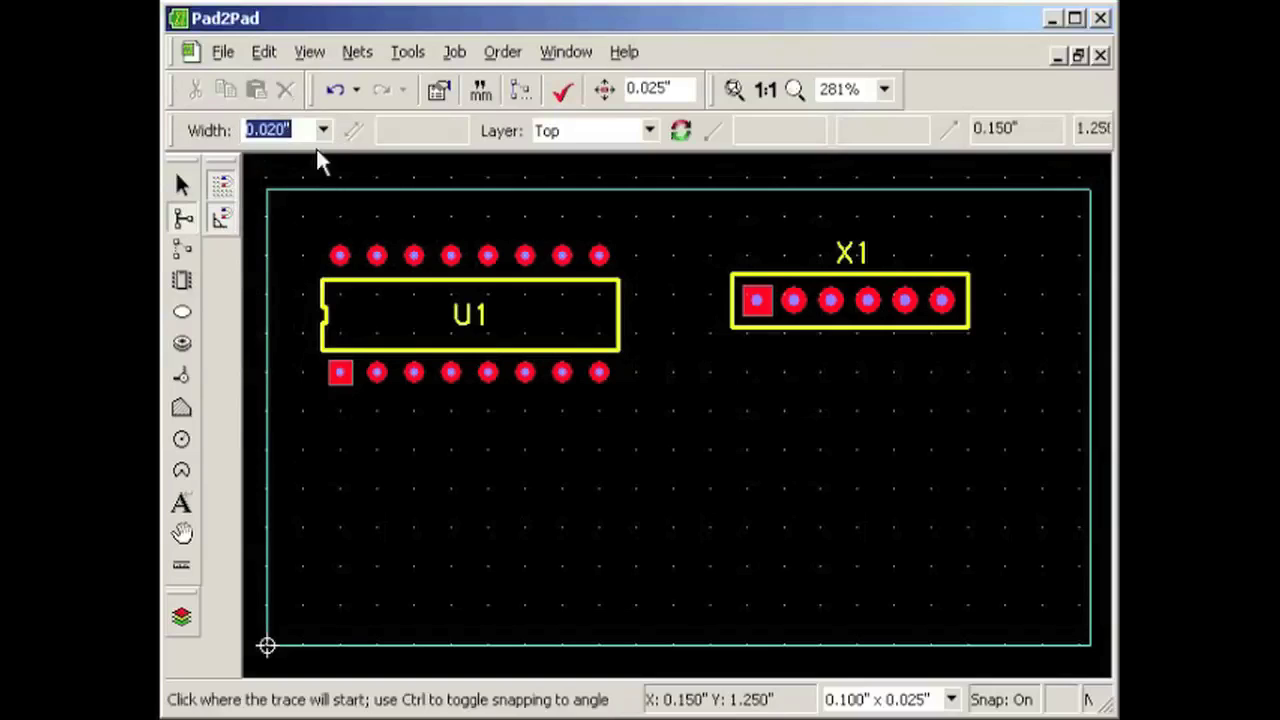
left_click(222, 220)
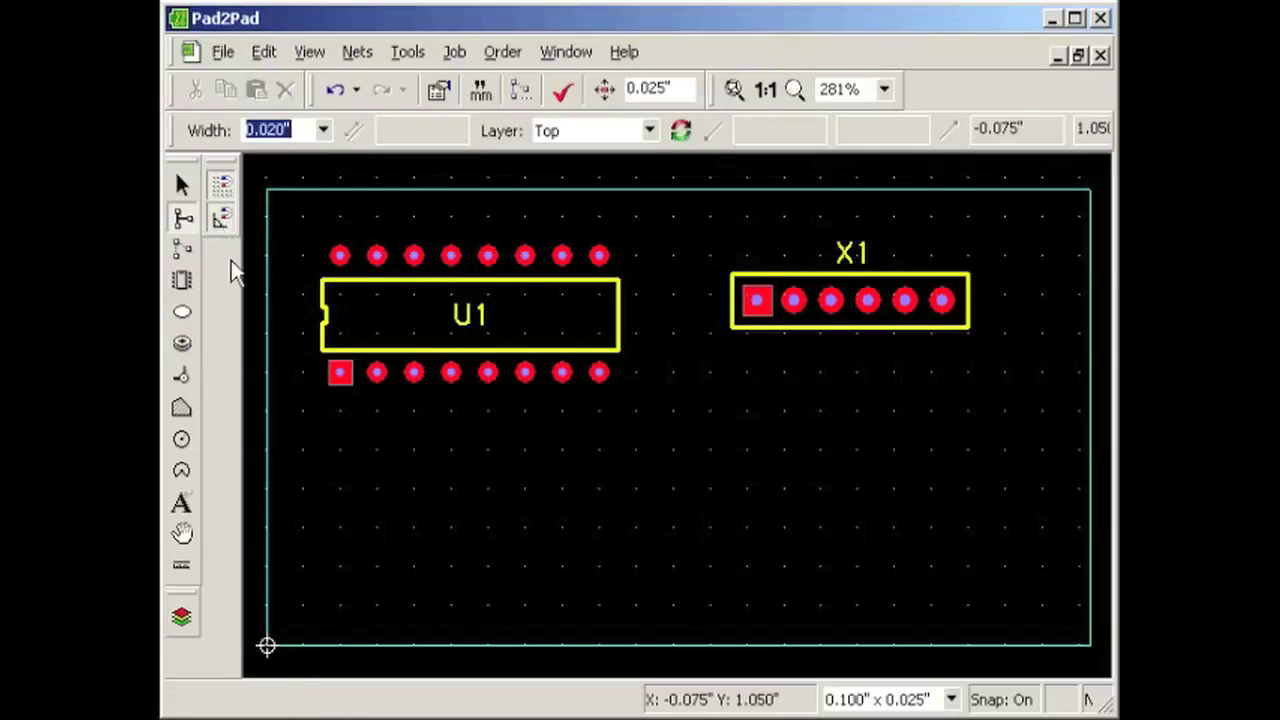
Step: Route a top-layer trace from U1 pin 1 down, across and up to X1 pin 1
left_click(340, 372)
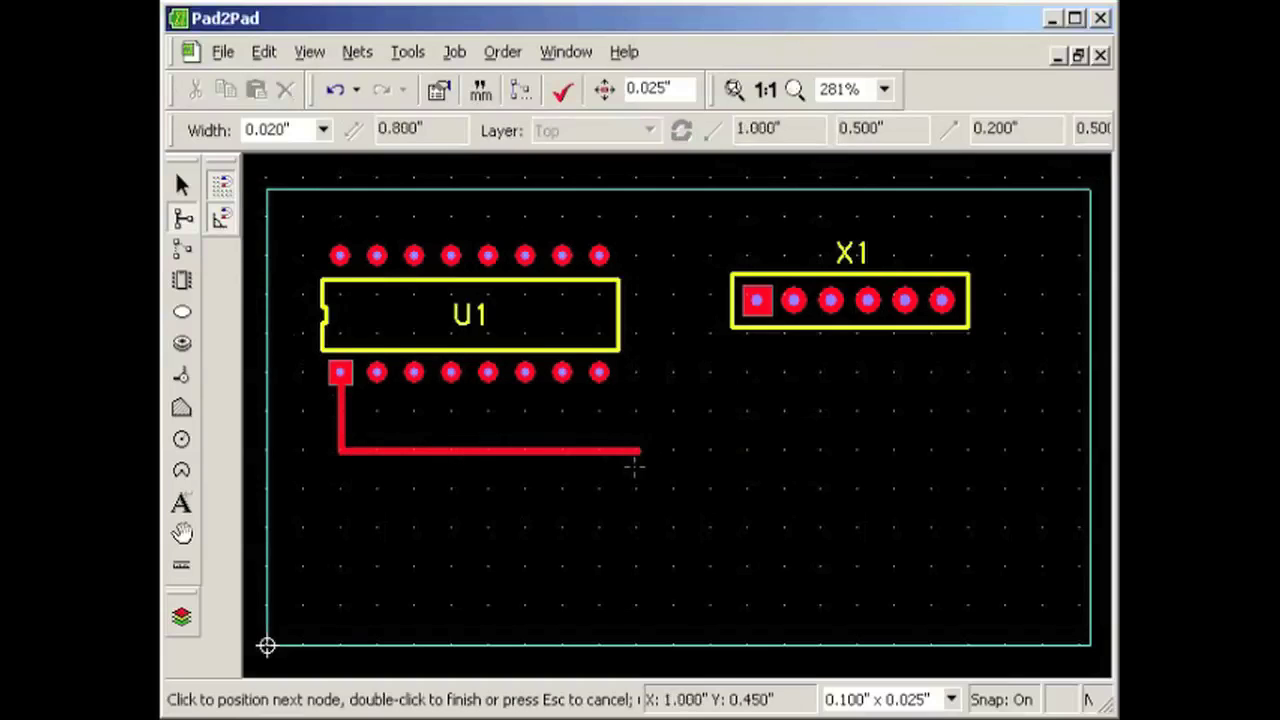
left_click(713, 450)
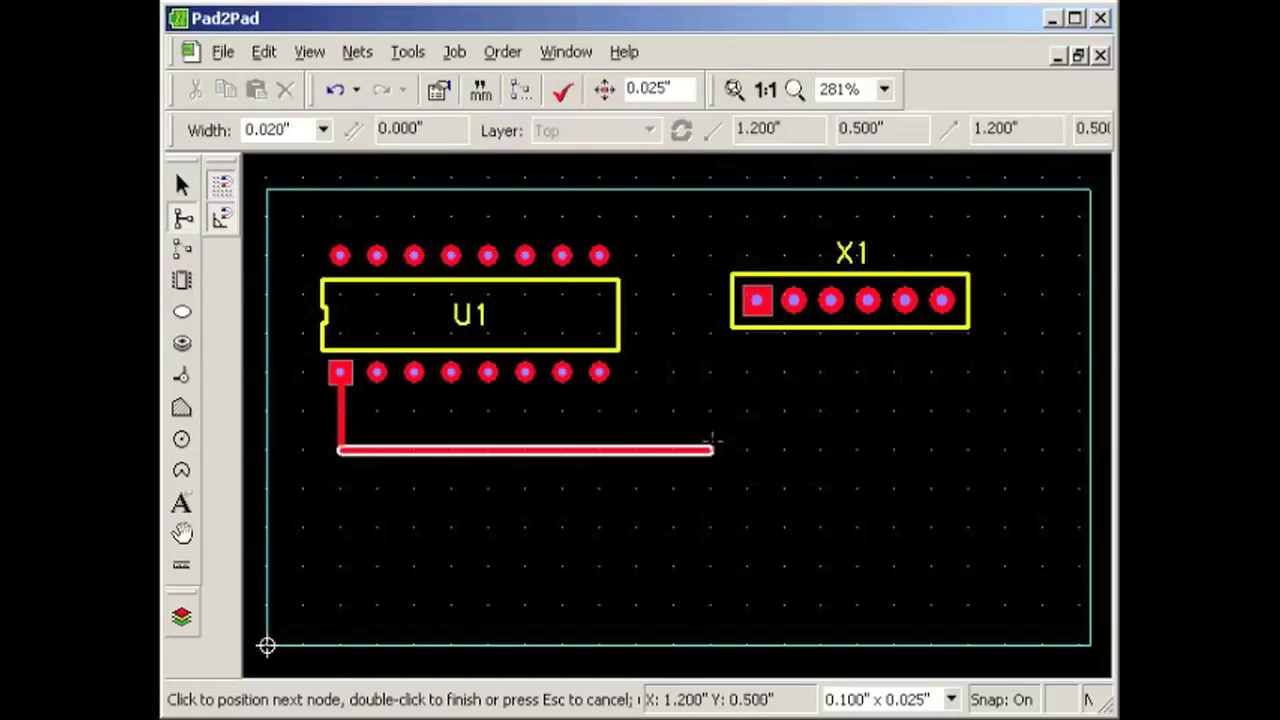
left_click(709, 343)
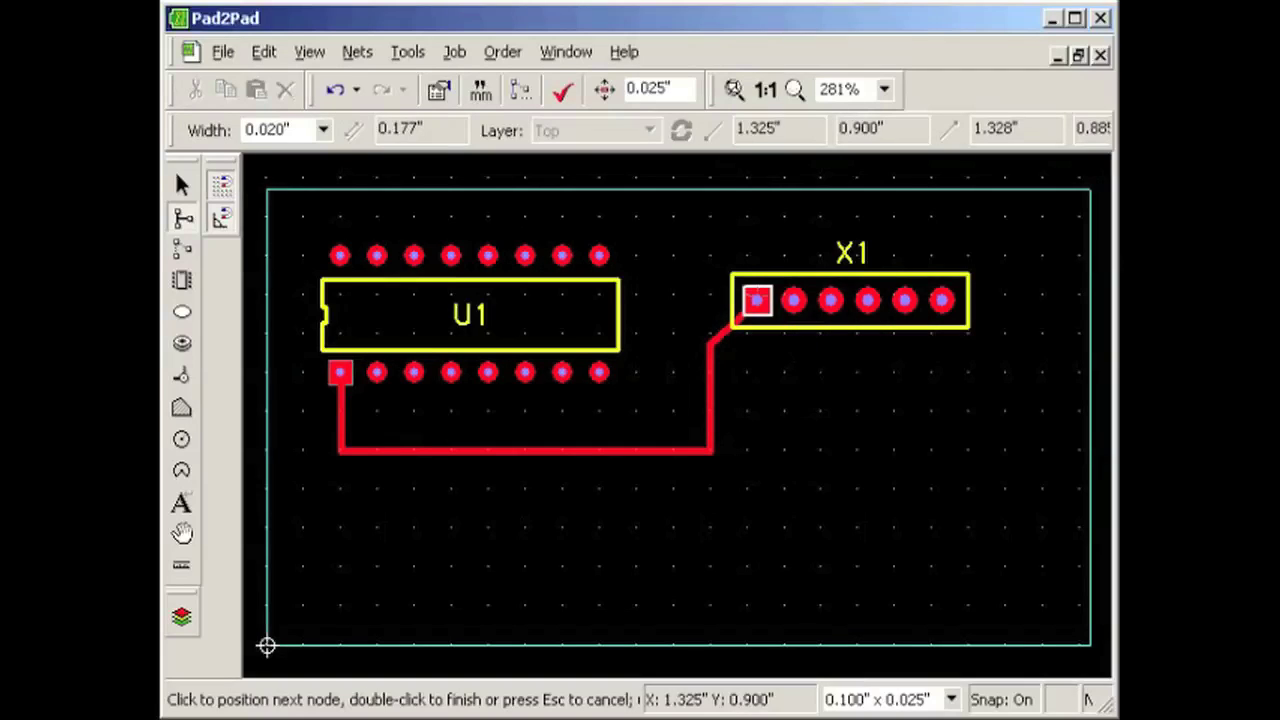
left_click(757, 300)
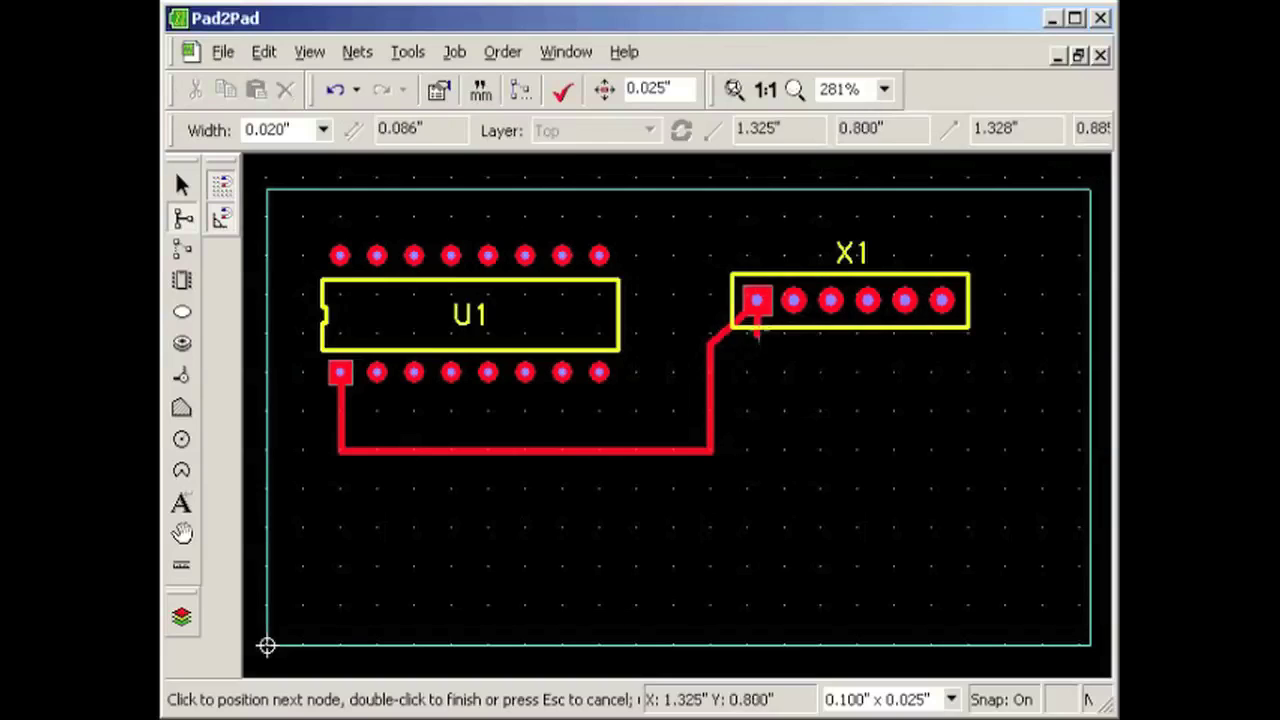
key("Escape")
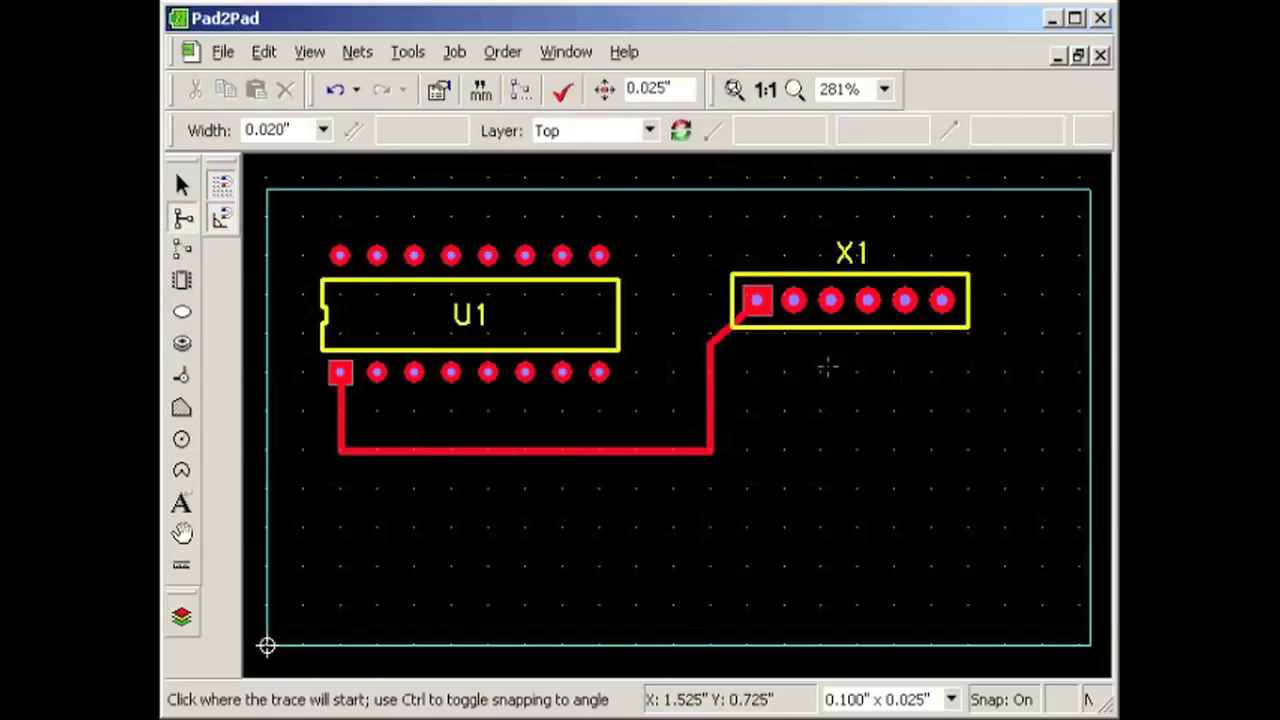
Step: Route a trace from U1's top-right pin 9 over to X1 pin 2
left_click(599, 255)
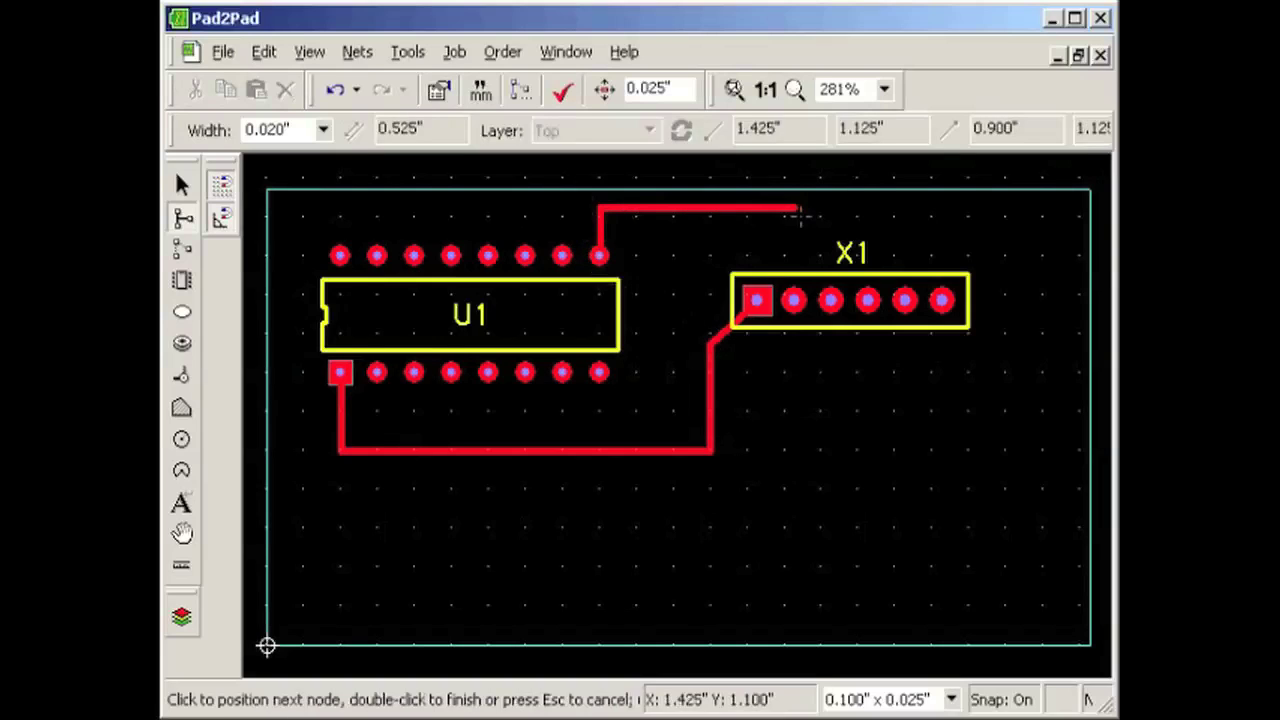
left_click(790, 211)
left_click(793, 300)
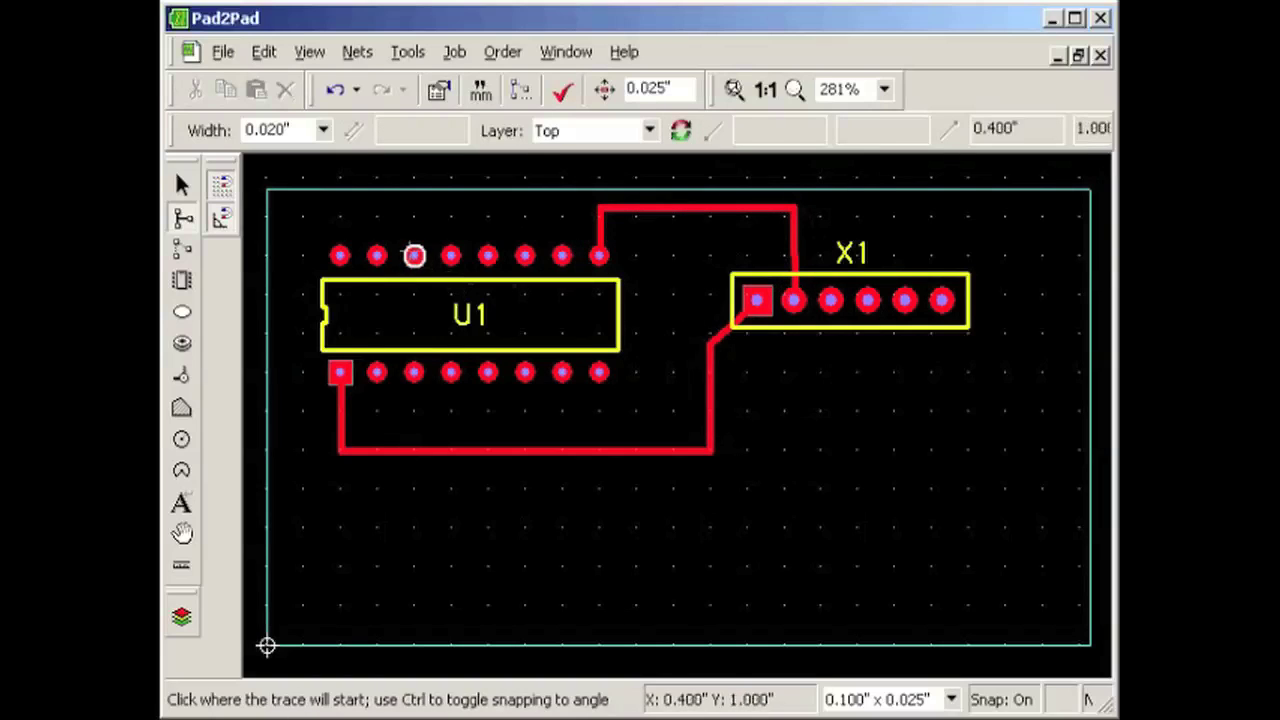
Step: Draw two diagonal traces across U1 linking its top pins to bottom pins
left_click(414, 255)
left_click(450, 331)
left_click(450, 372)
left_click(487, 255)
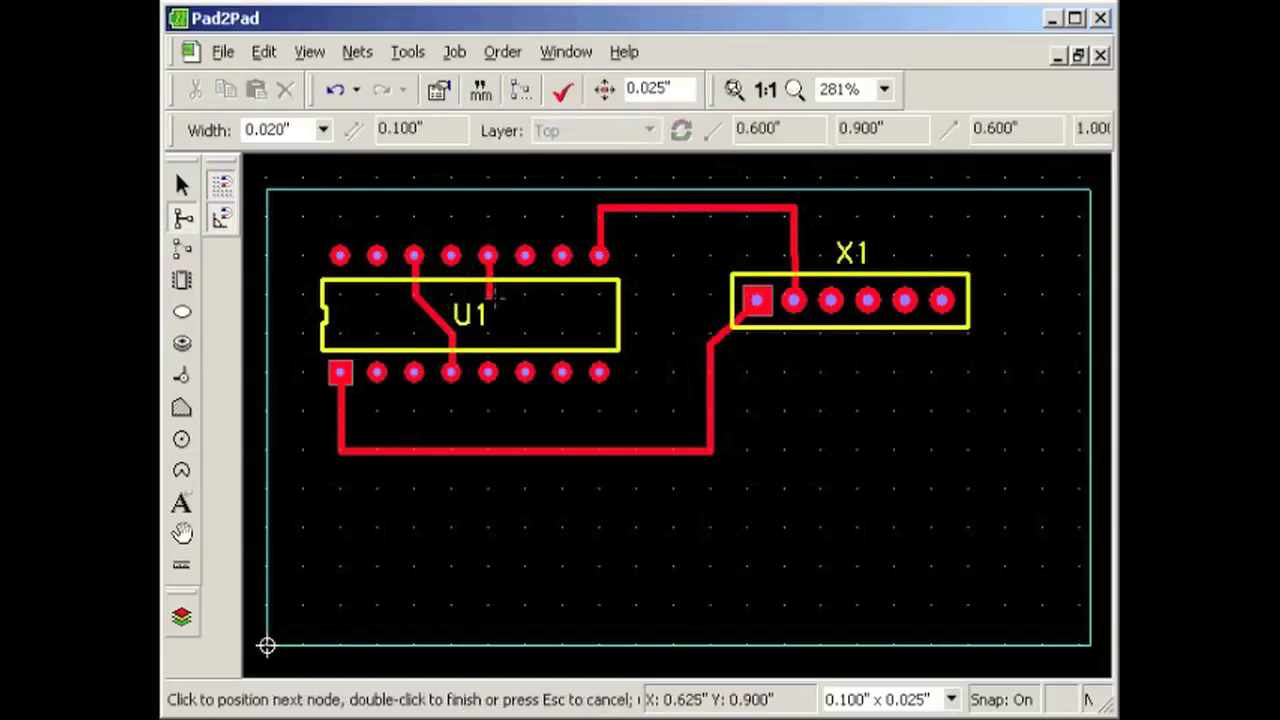
left_click(525, 372)
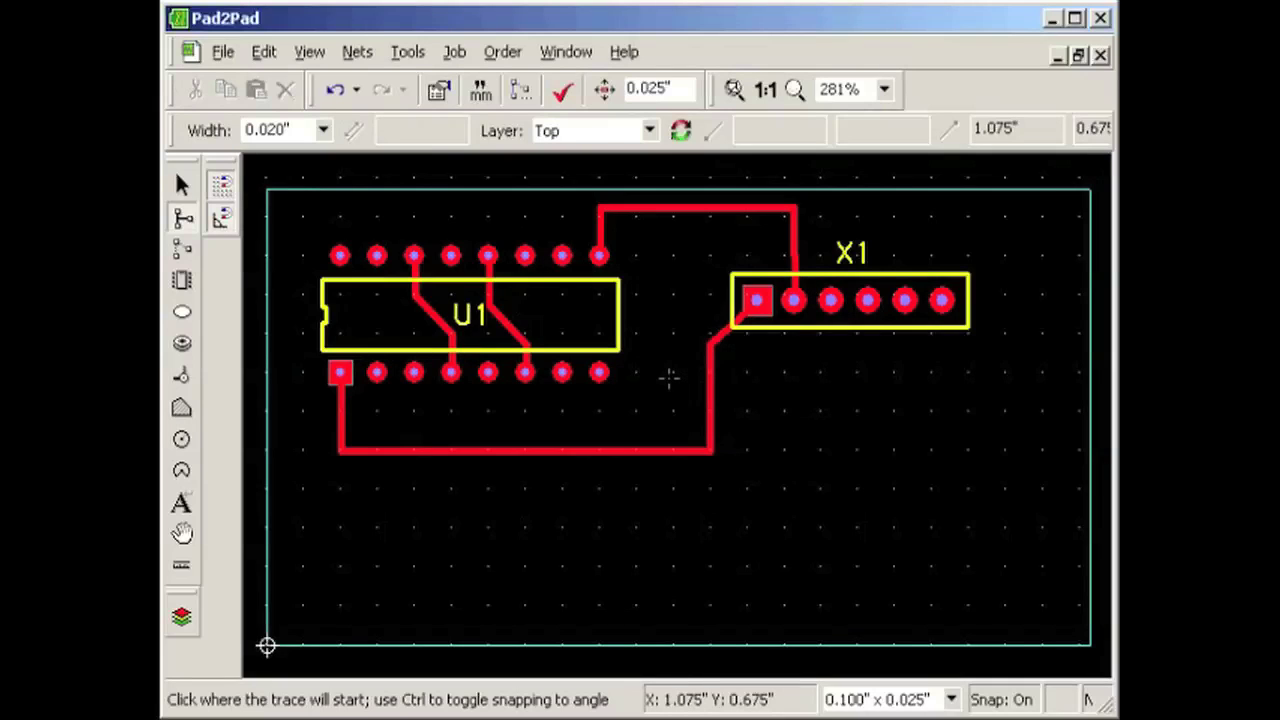
Step: On the Bottom layer, route a green trace from U1 pin 8 down, across and up to X1 pin 3
left_click(649, 130)
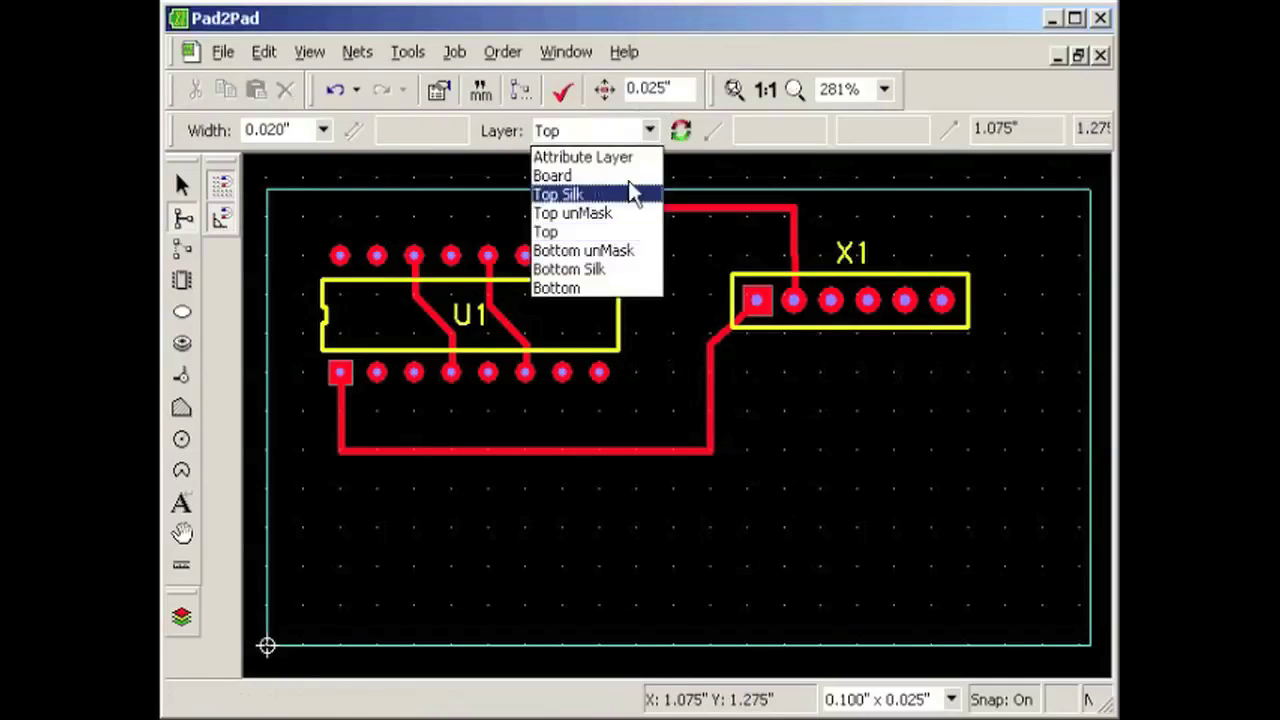
left_click(608, 288)
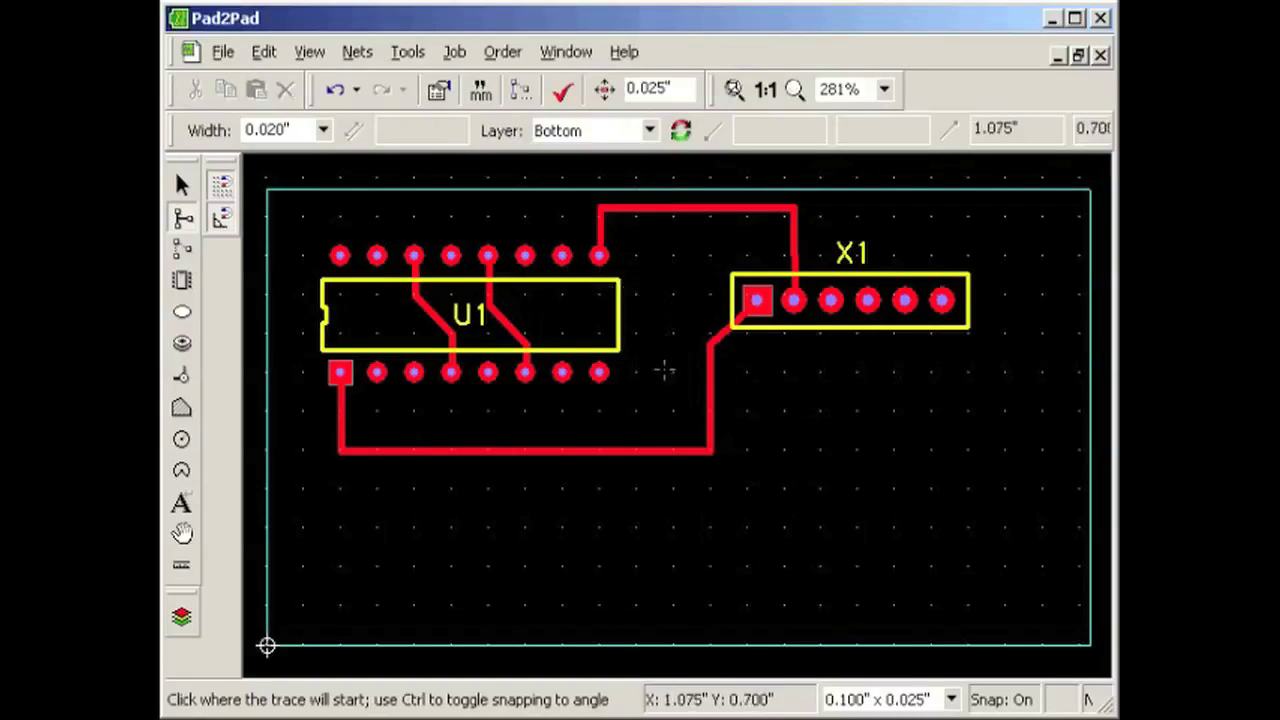
left_click(599, 372)
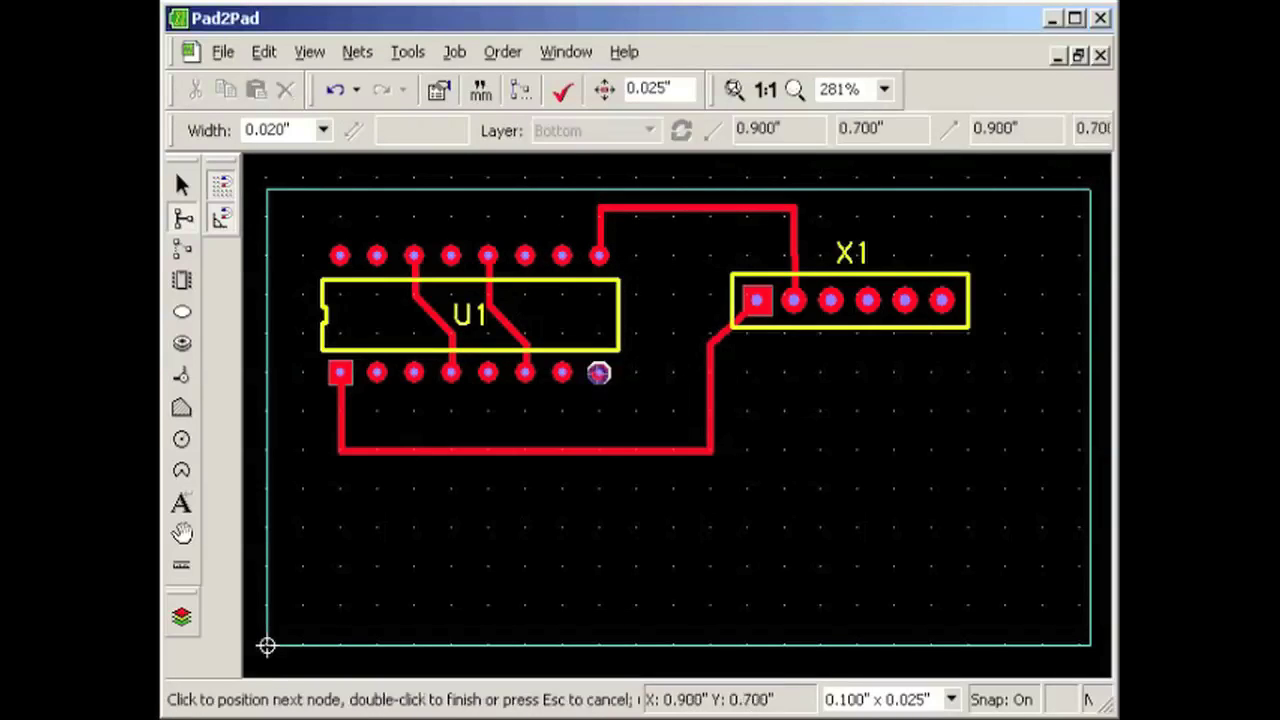
left_click(815, 426)
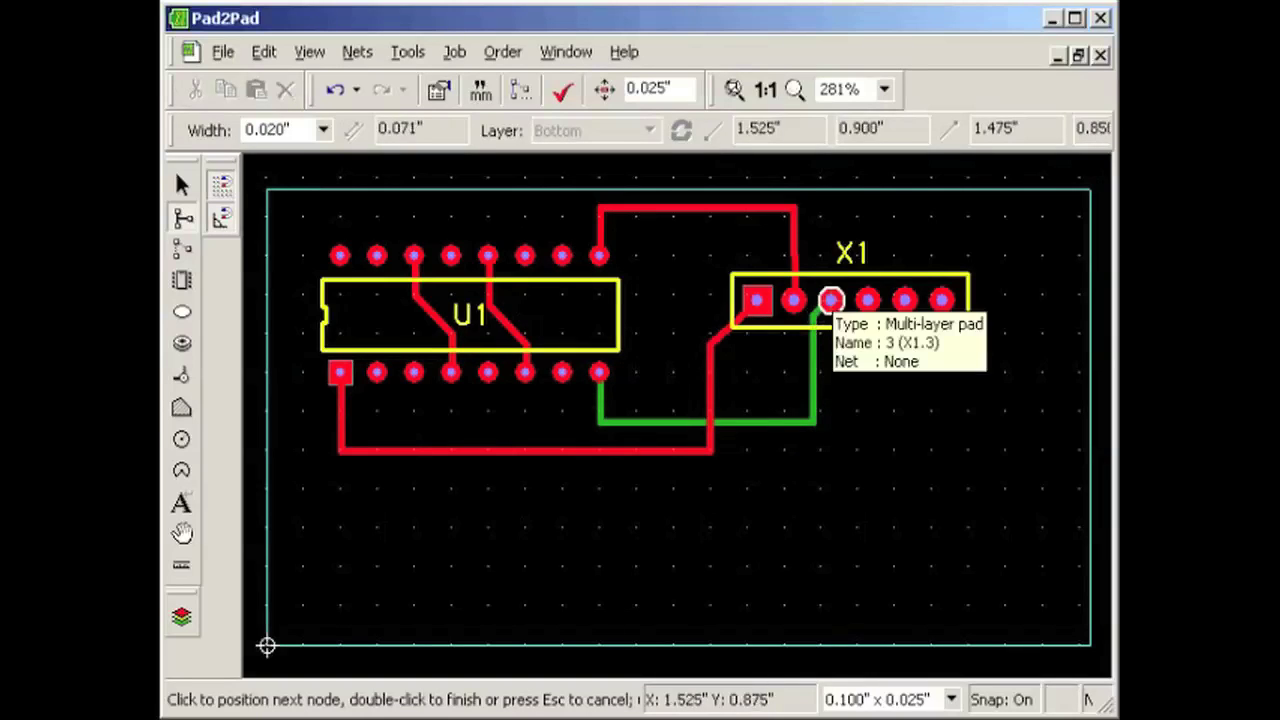
left_click(831, 300)
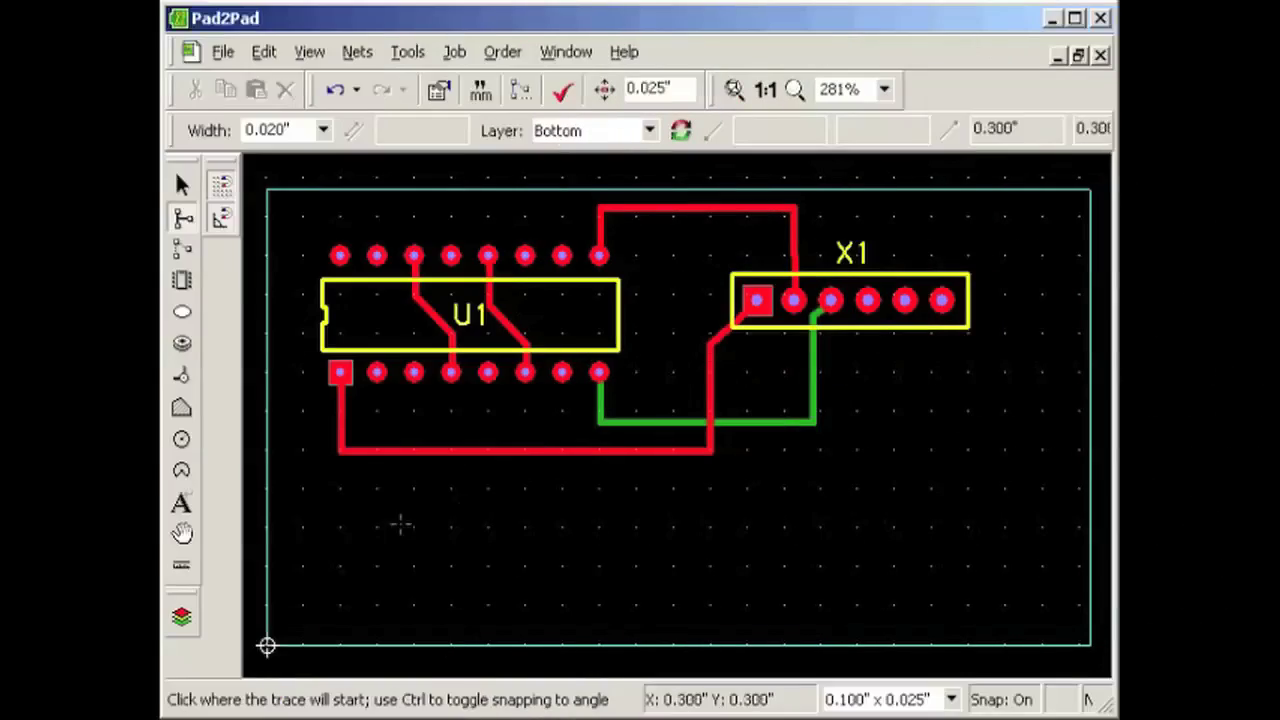
Step: Hide all layers, briefly preview Top and Bottom, then leave only Top Silk visible
left_click(181, 612)
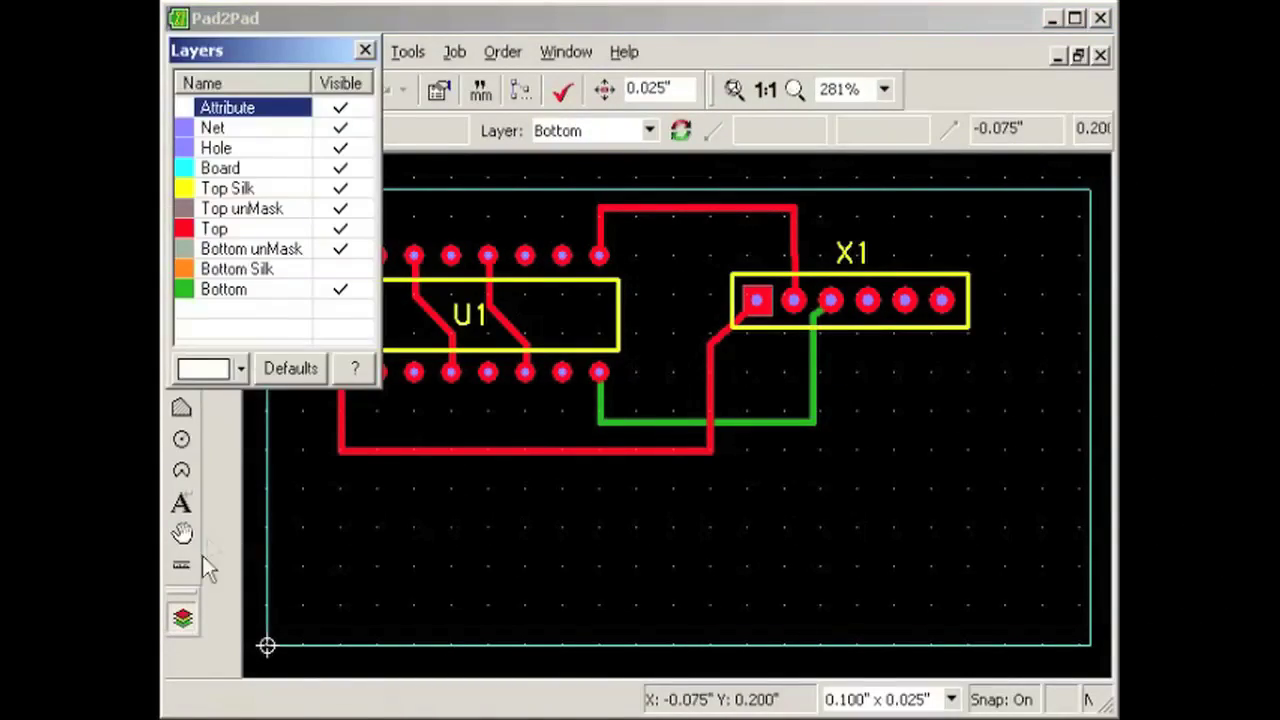
left_click(335, 76)
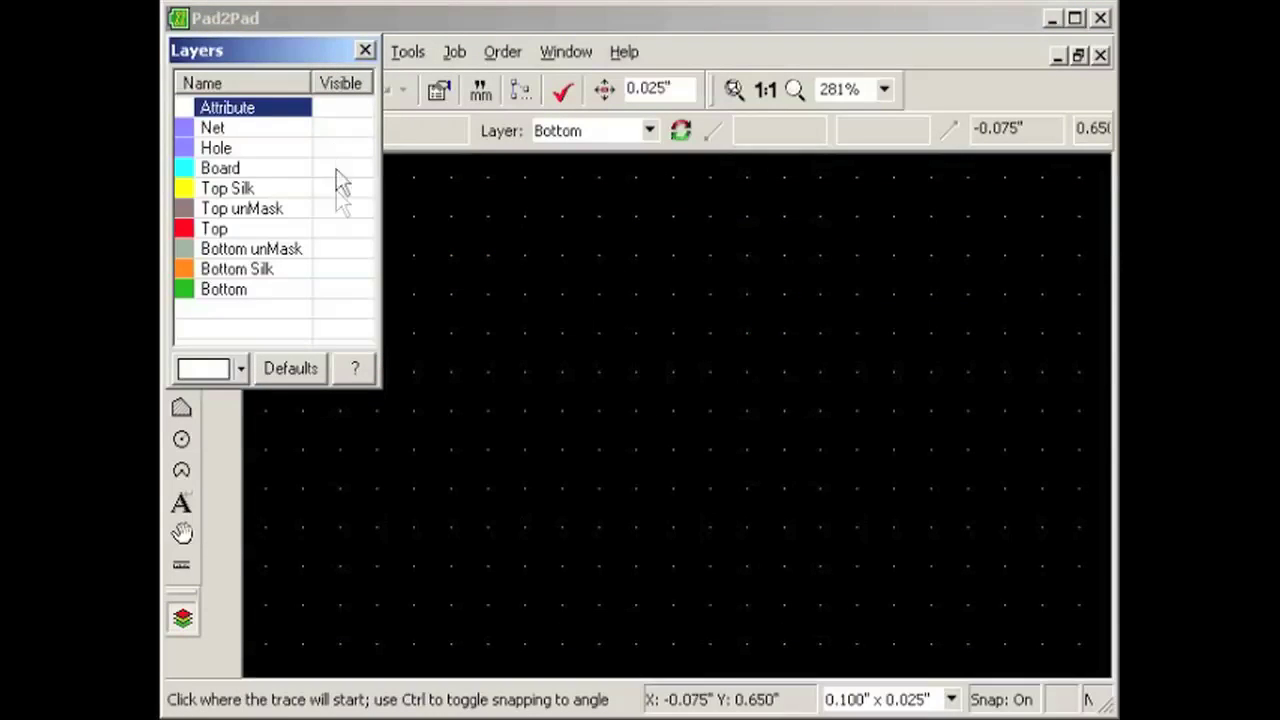
left_click(338, 229)
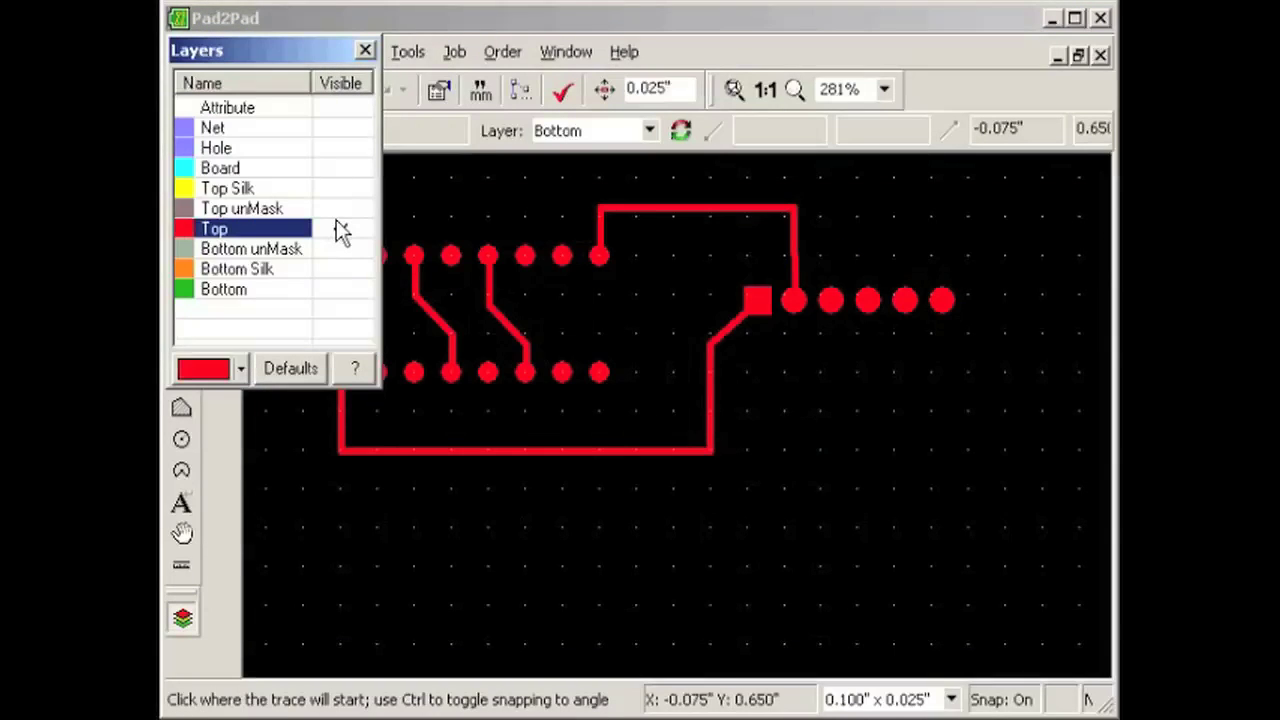
left_click(338, 228)
left_click(338, 289)
left_click(338, 289)
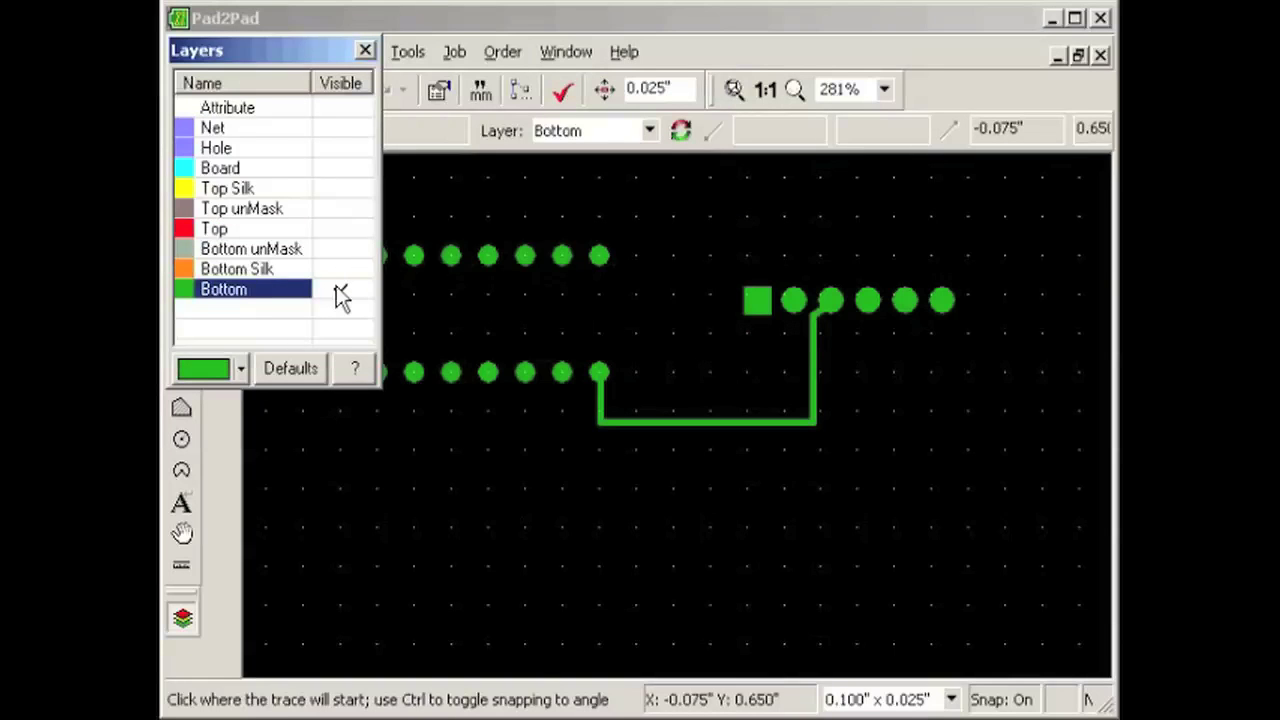
left_click(338, 289)
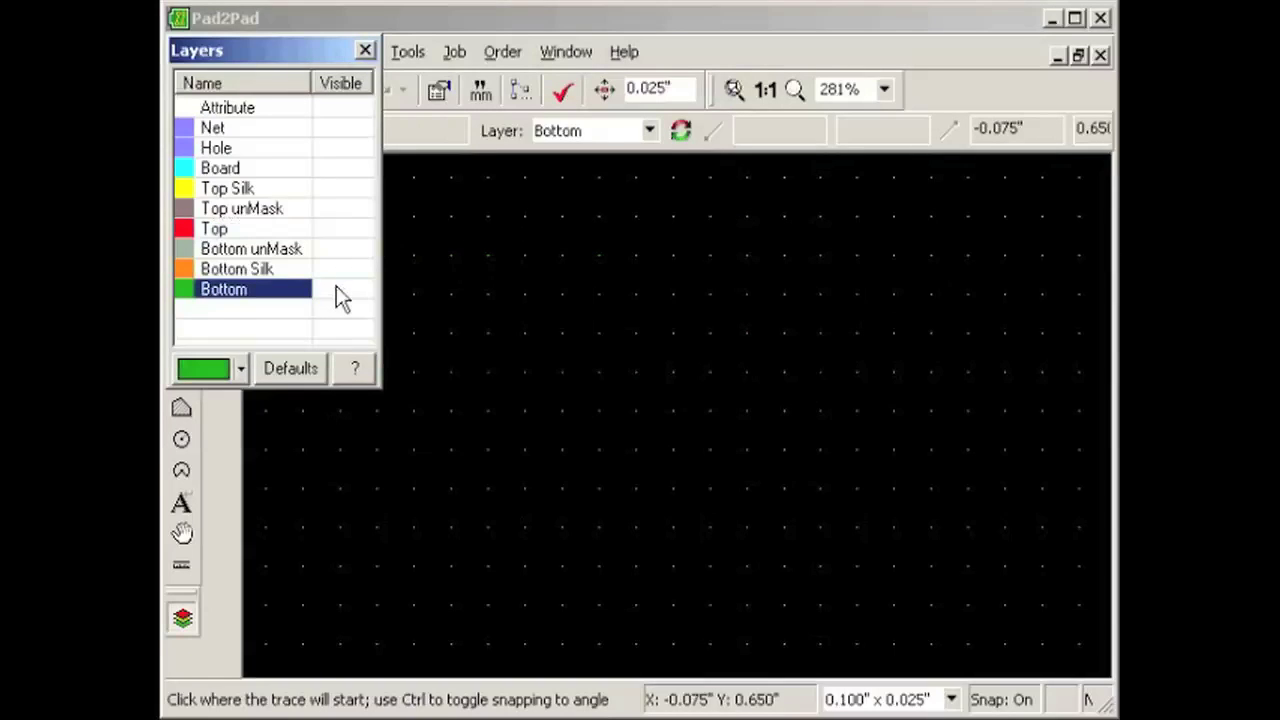
left_click(337, 188)
left_click(337, 188)
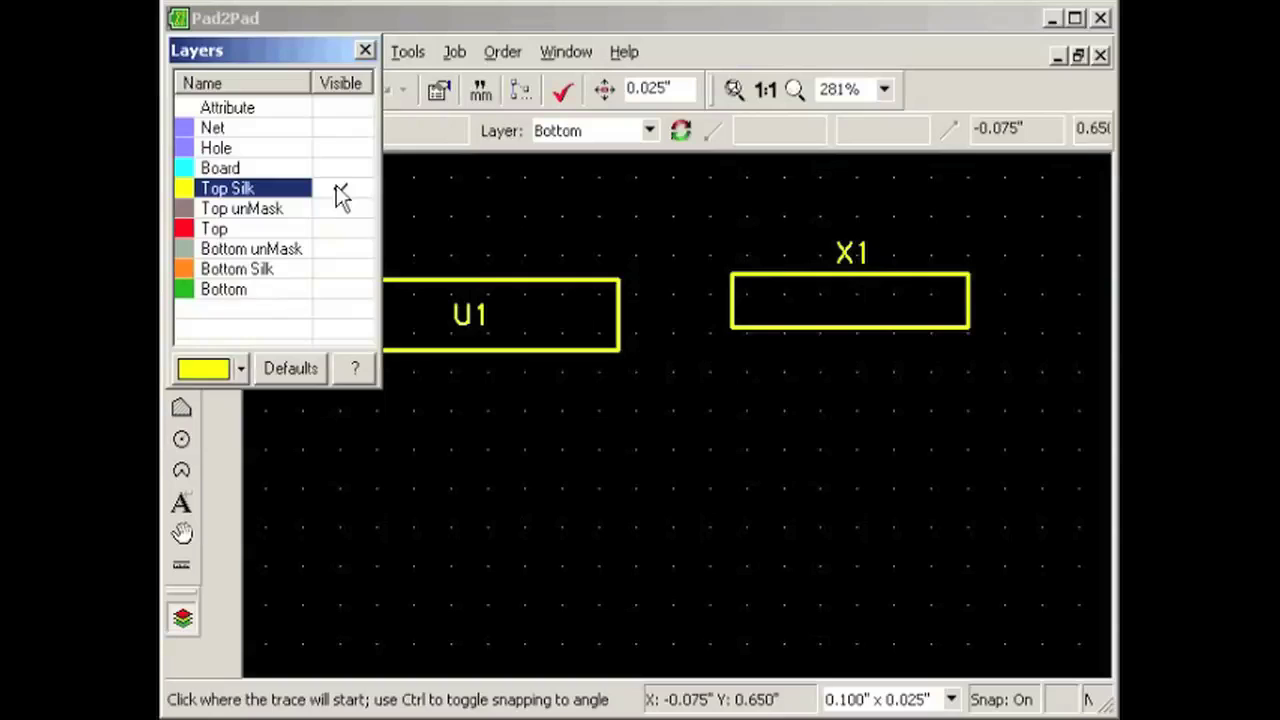